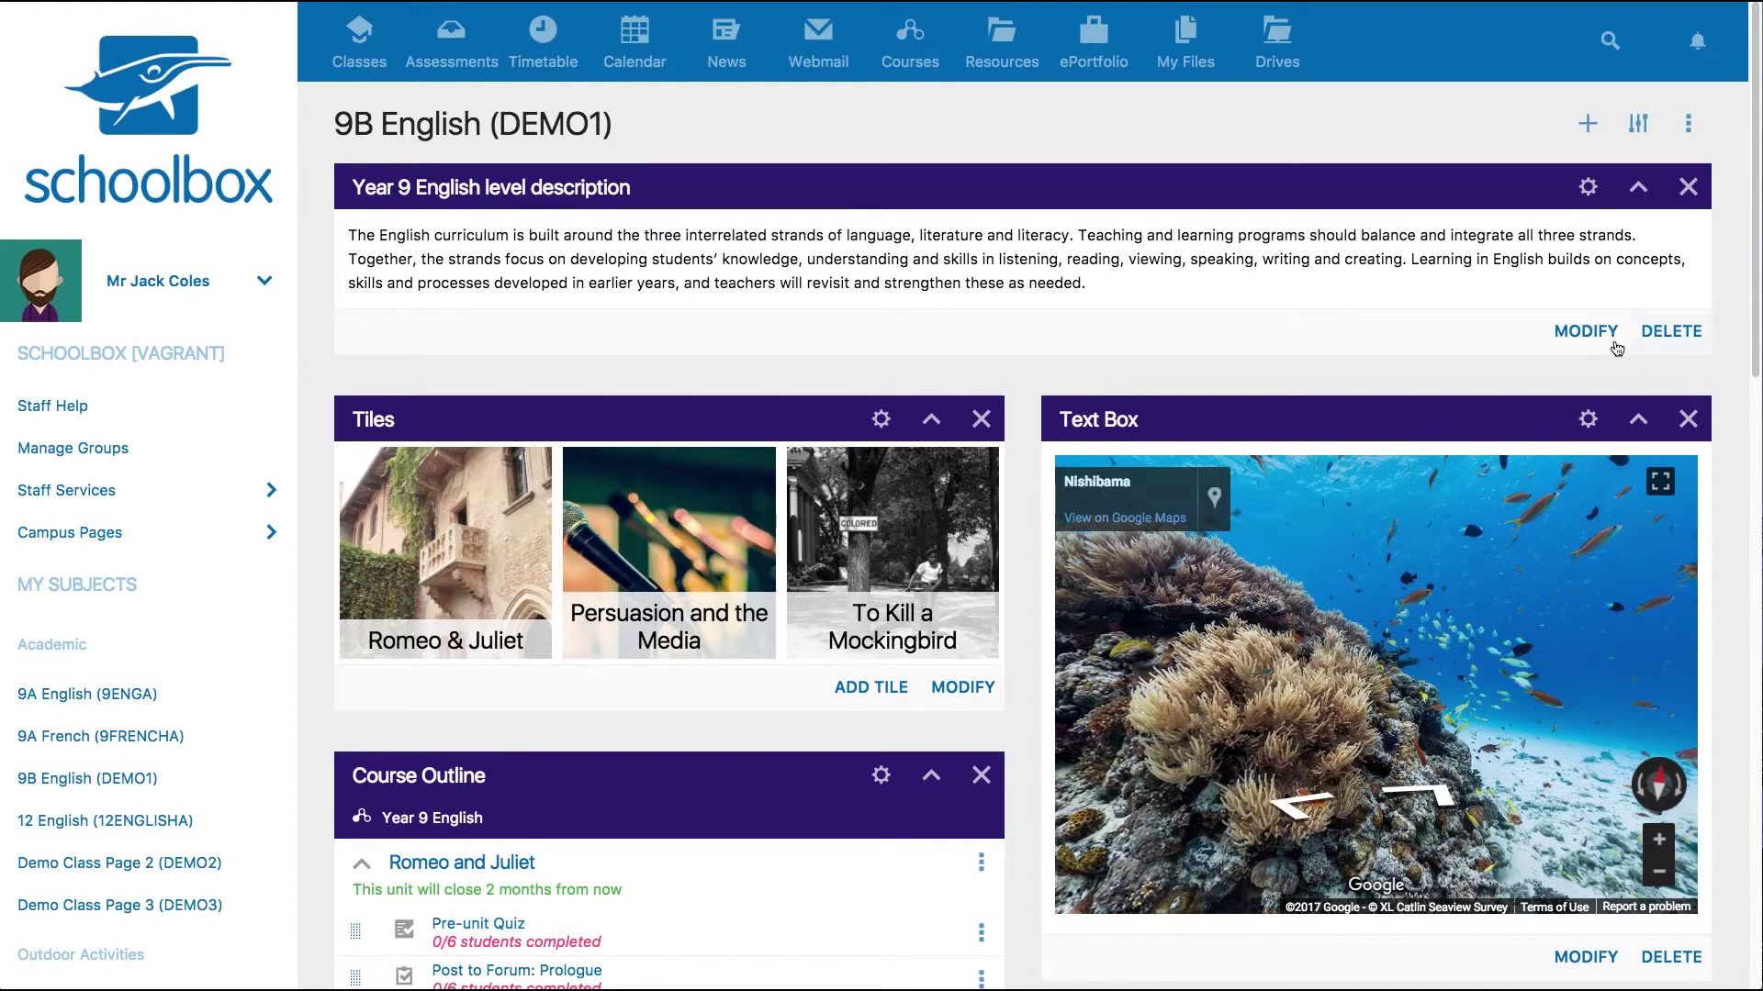
Give 'language, literature and literacy' the Typewriter style and make the paragraph a Heading 4
{"action": "left_click", "coordinate": [1585, 330]}
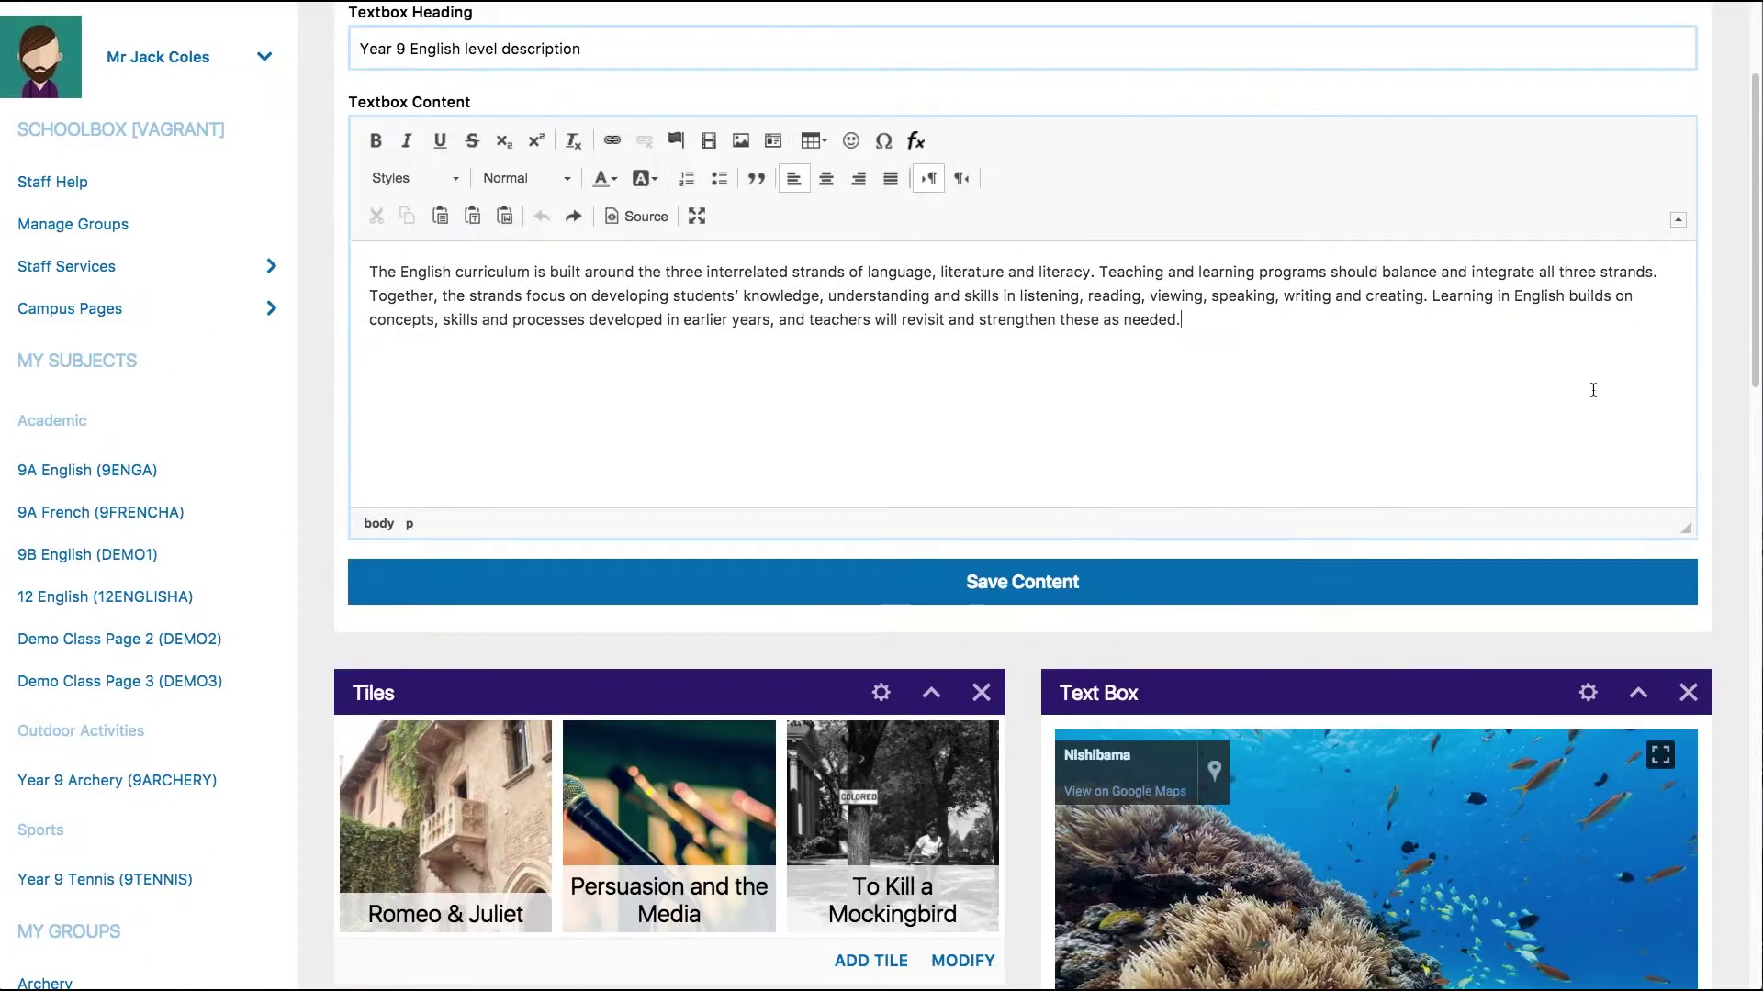
{"action": "left_click_drag", "start_coordinate": [867, 273], "coordinate": [1089, 268]}
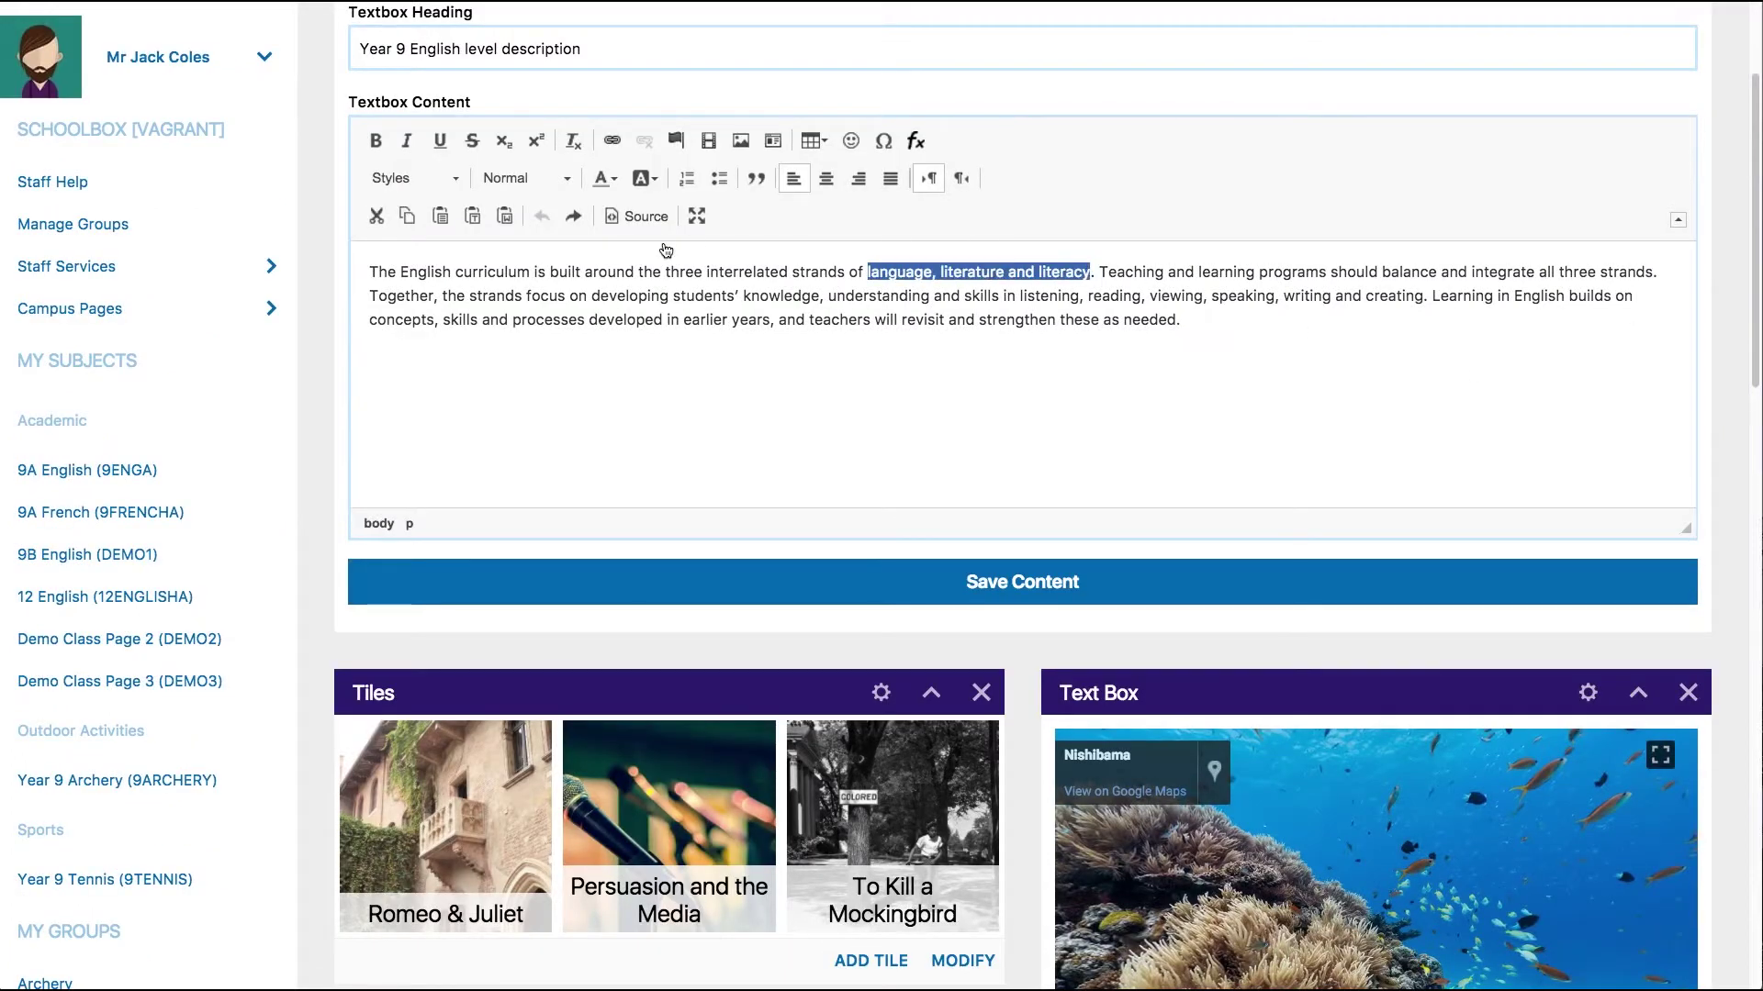
{"action": "left_click", "coordinate": [424, 180]}
{"action": "left_click", "coordinate": [436, 292]}
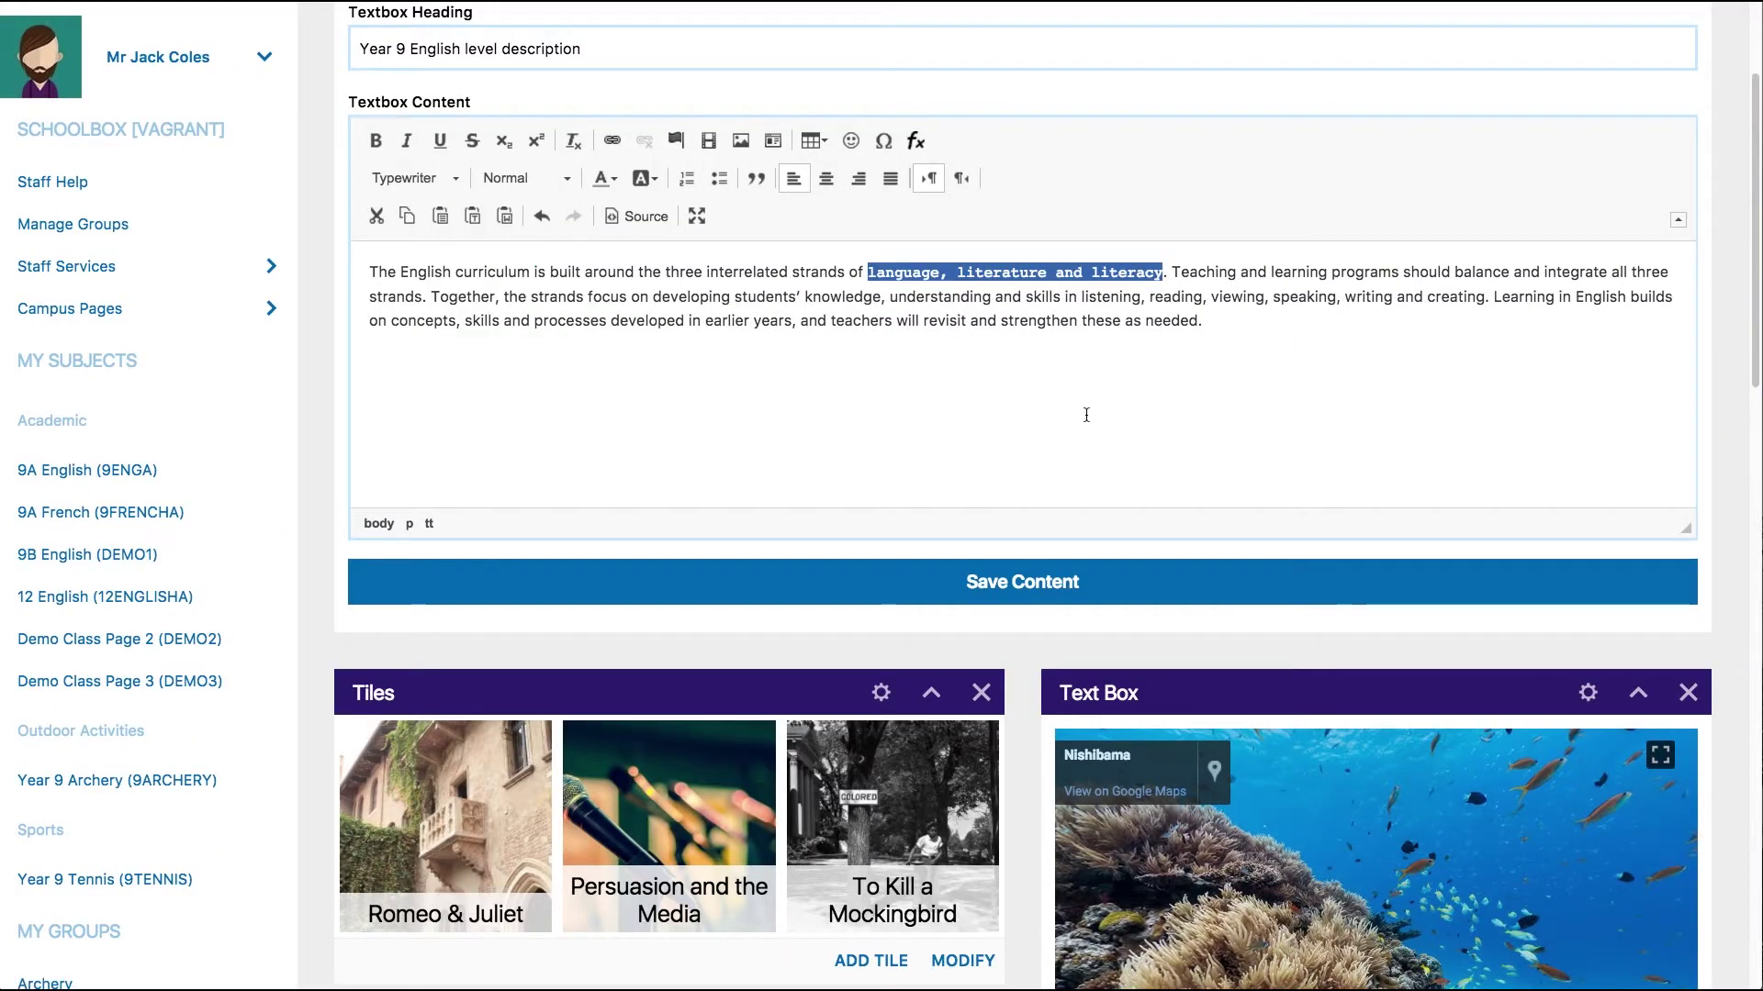
{"action": "left_click", "coordinate": [1282, 333]}
{"action": "left_click", "coordinate": [562, 180]}
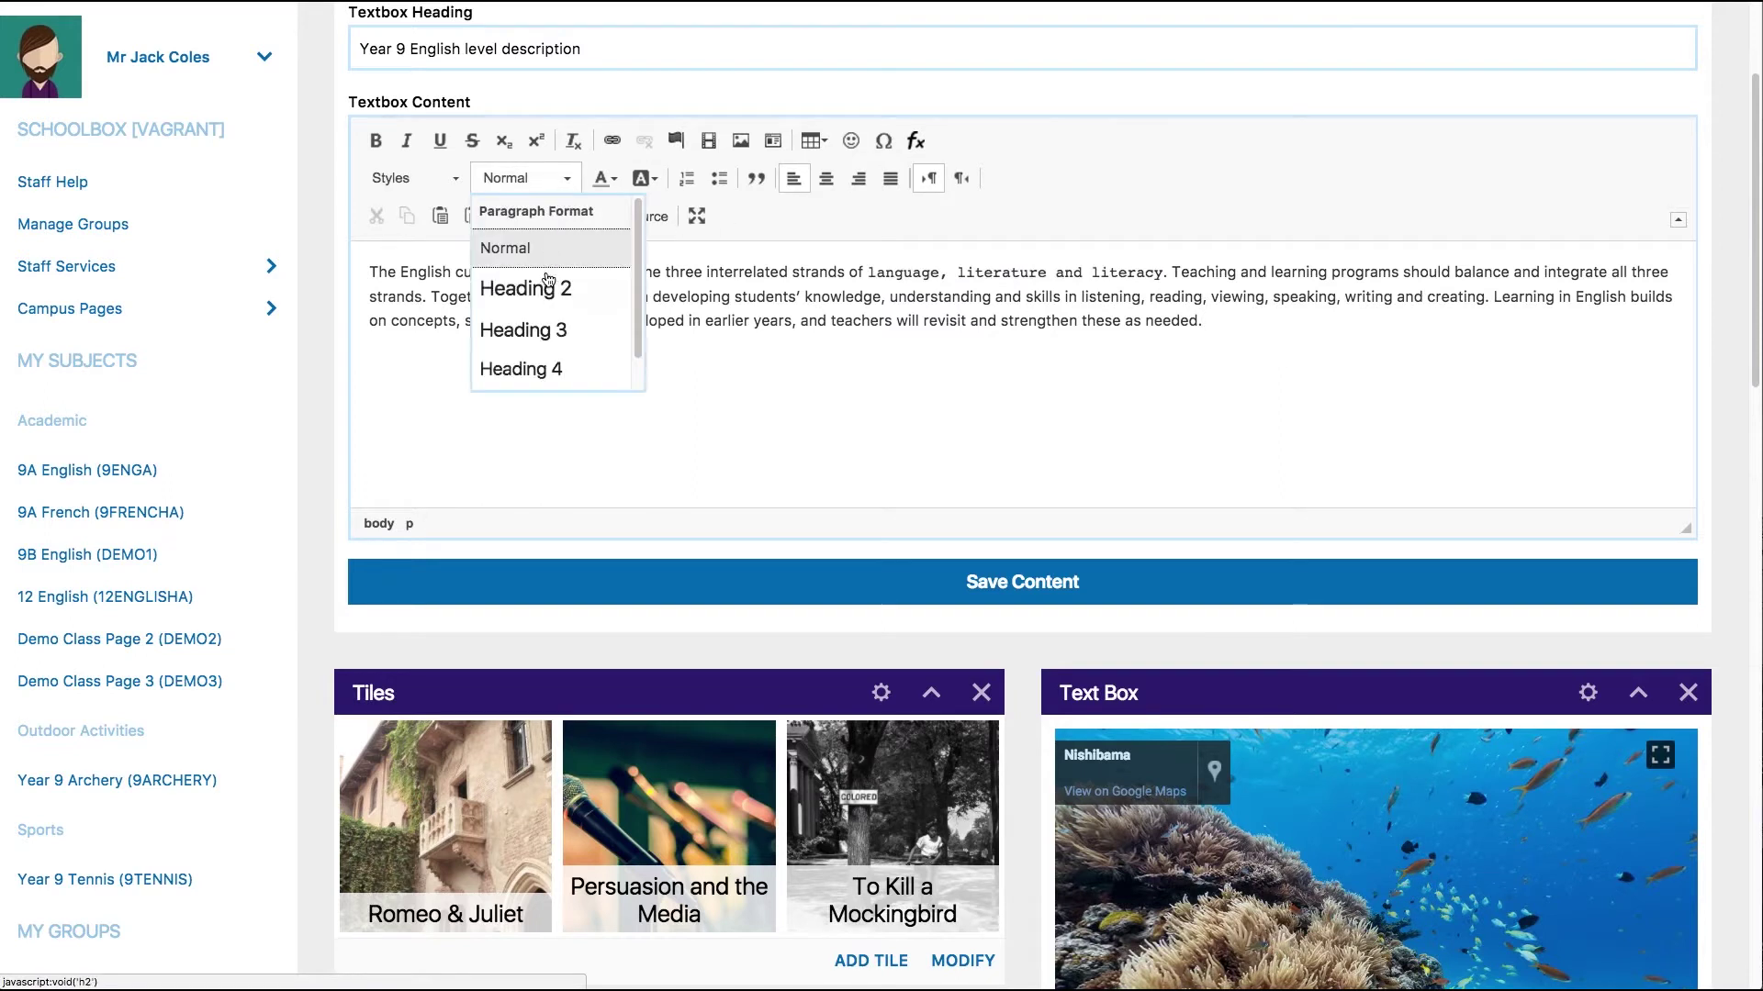
{"action": "left_click", "coordinate": [549, 371]}
Bold 'speaking', underline 'concepts, skills and processes' and colour 'Learning in English' green
{"action": "left_click_drag", "start_coordinate": [369, 325], "coordinate": [449, 325]}
{"action": "left_click", "coordinate": [378, 142]}
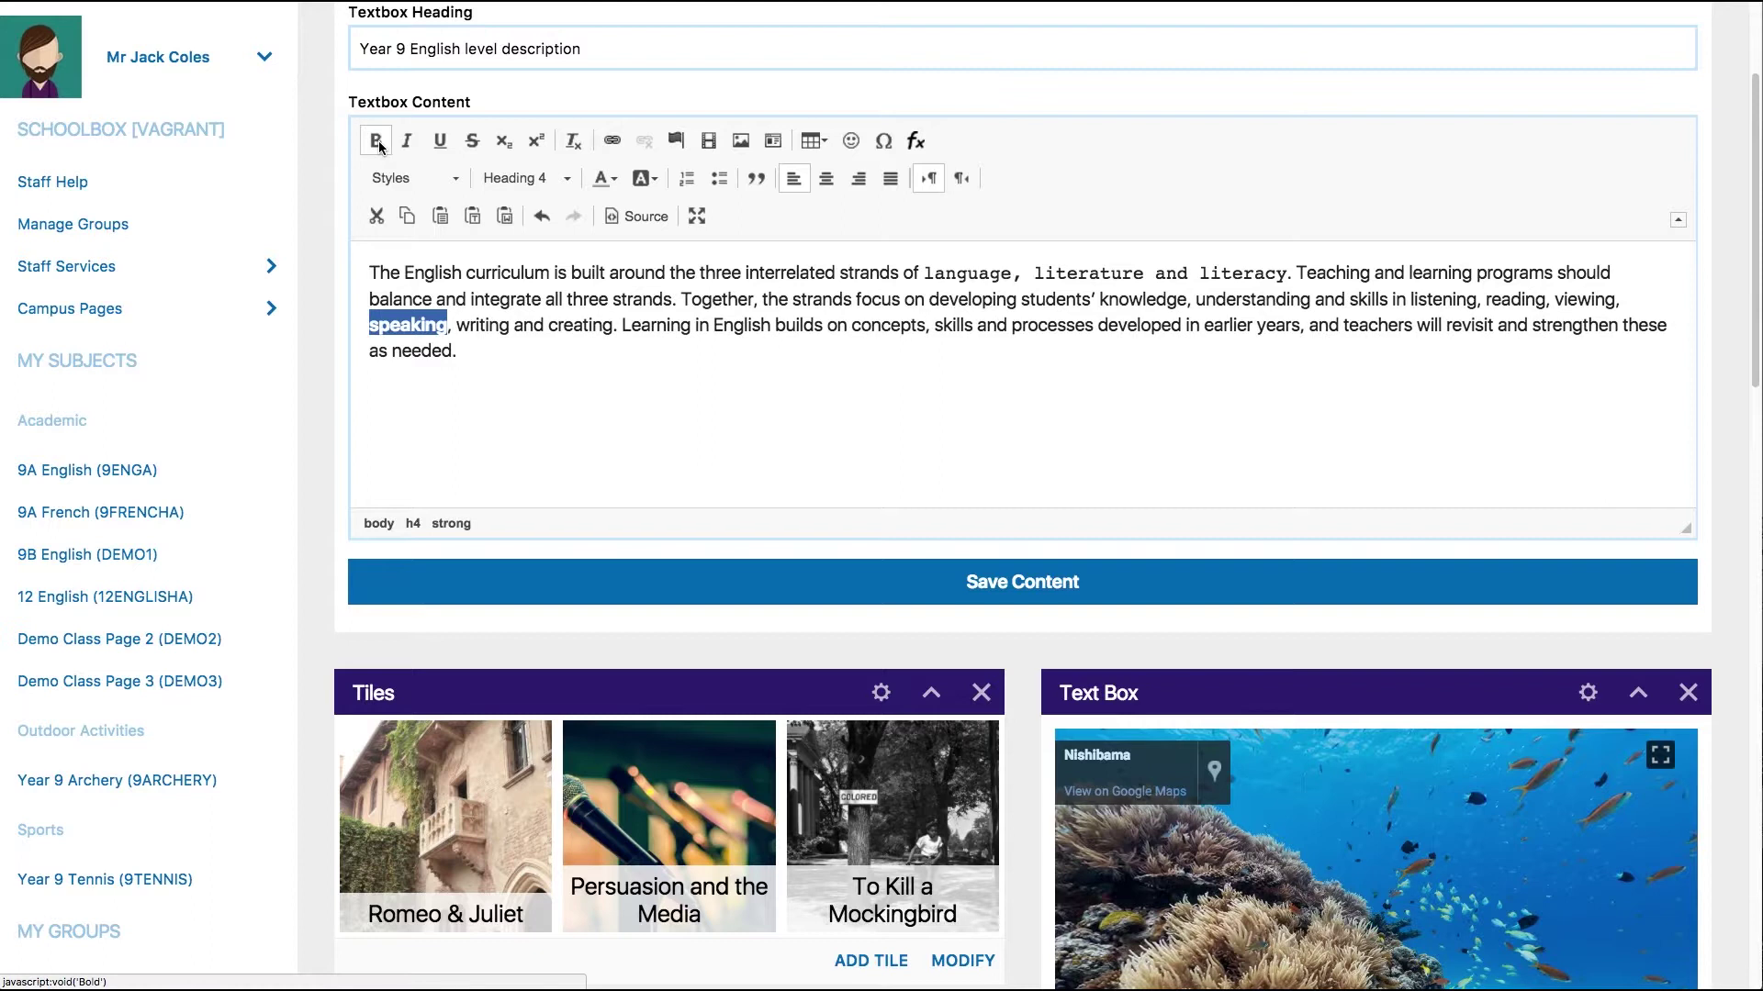
{"action": "left_click_drag", "start_coordinate": [852, 327], "coordinate": [1093, 330]}
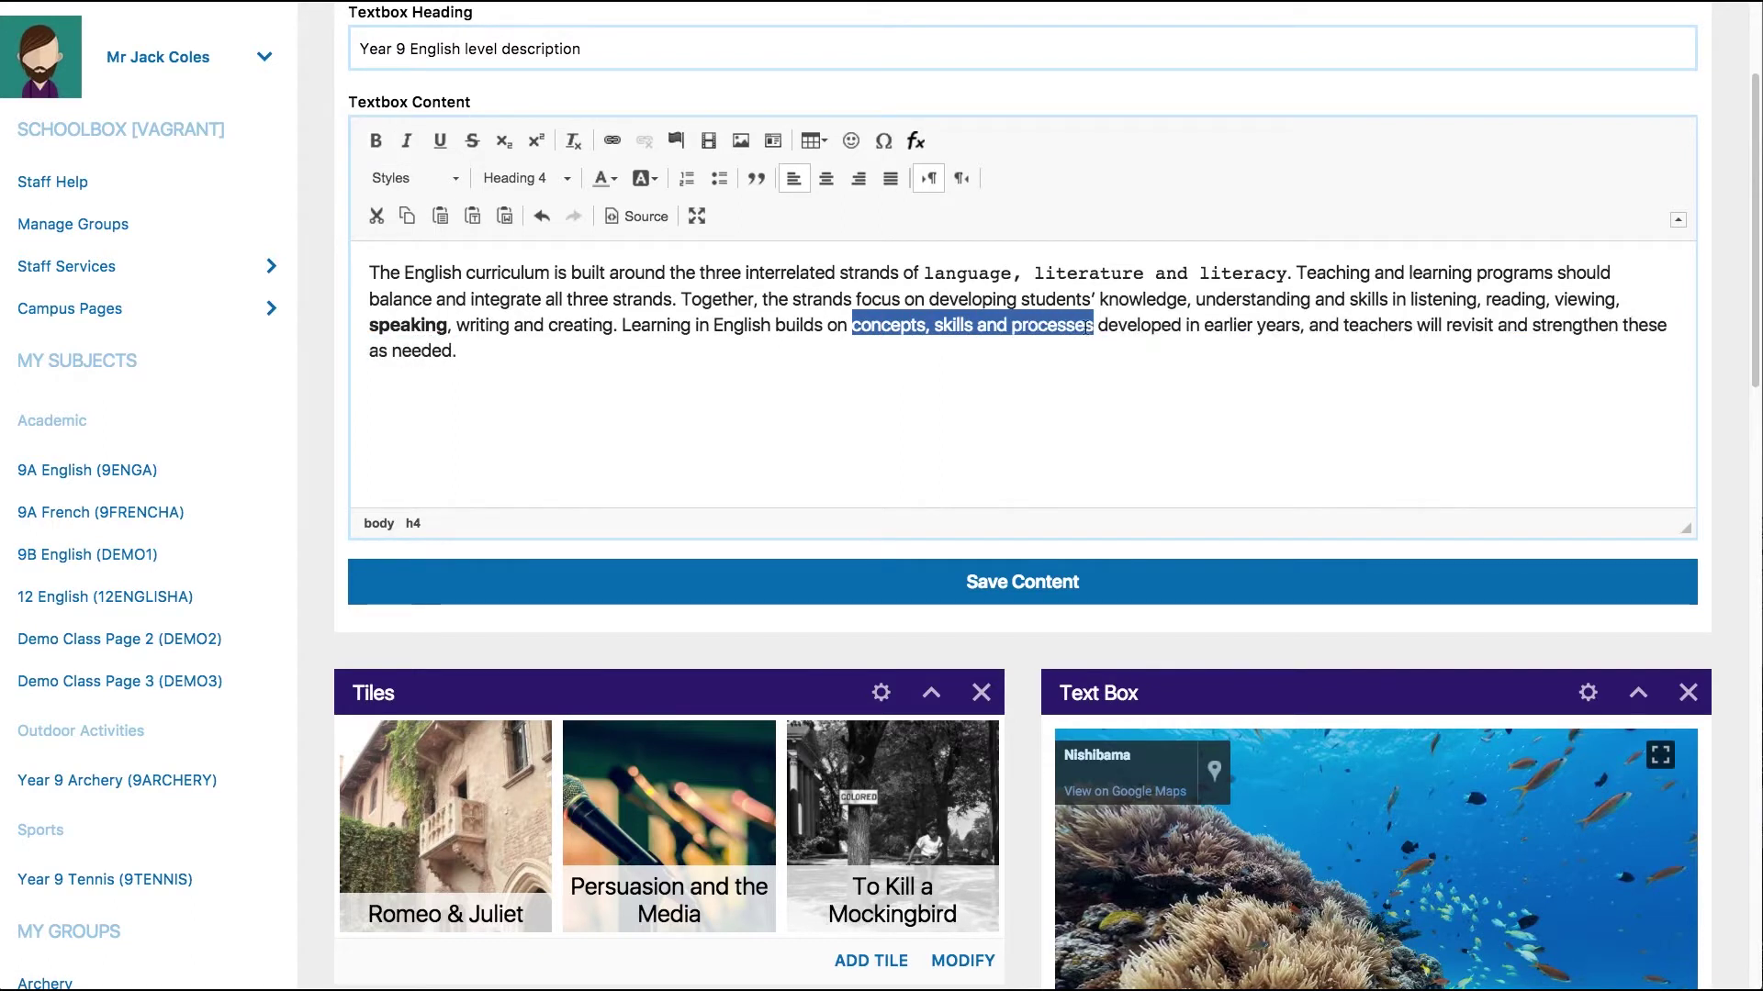
{"action": "left_click", "coordinate": [441, 142]}
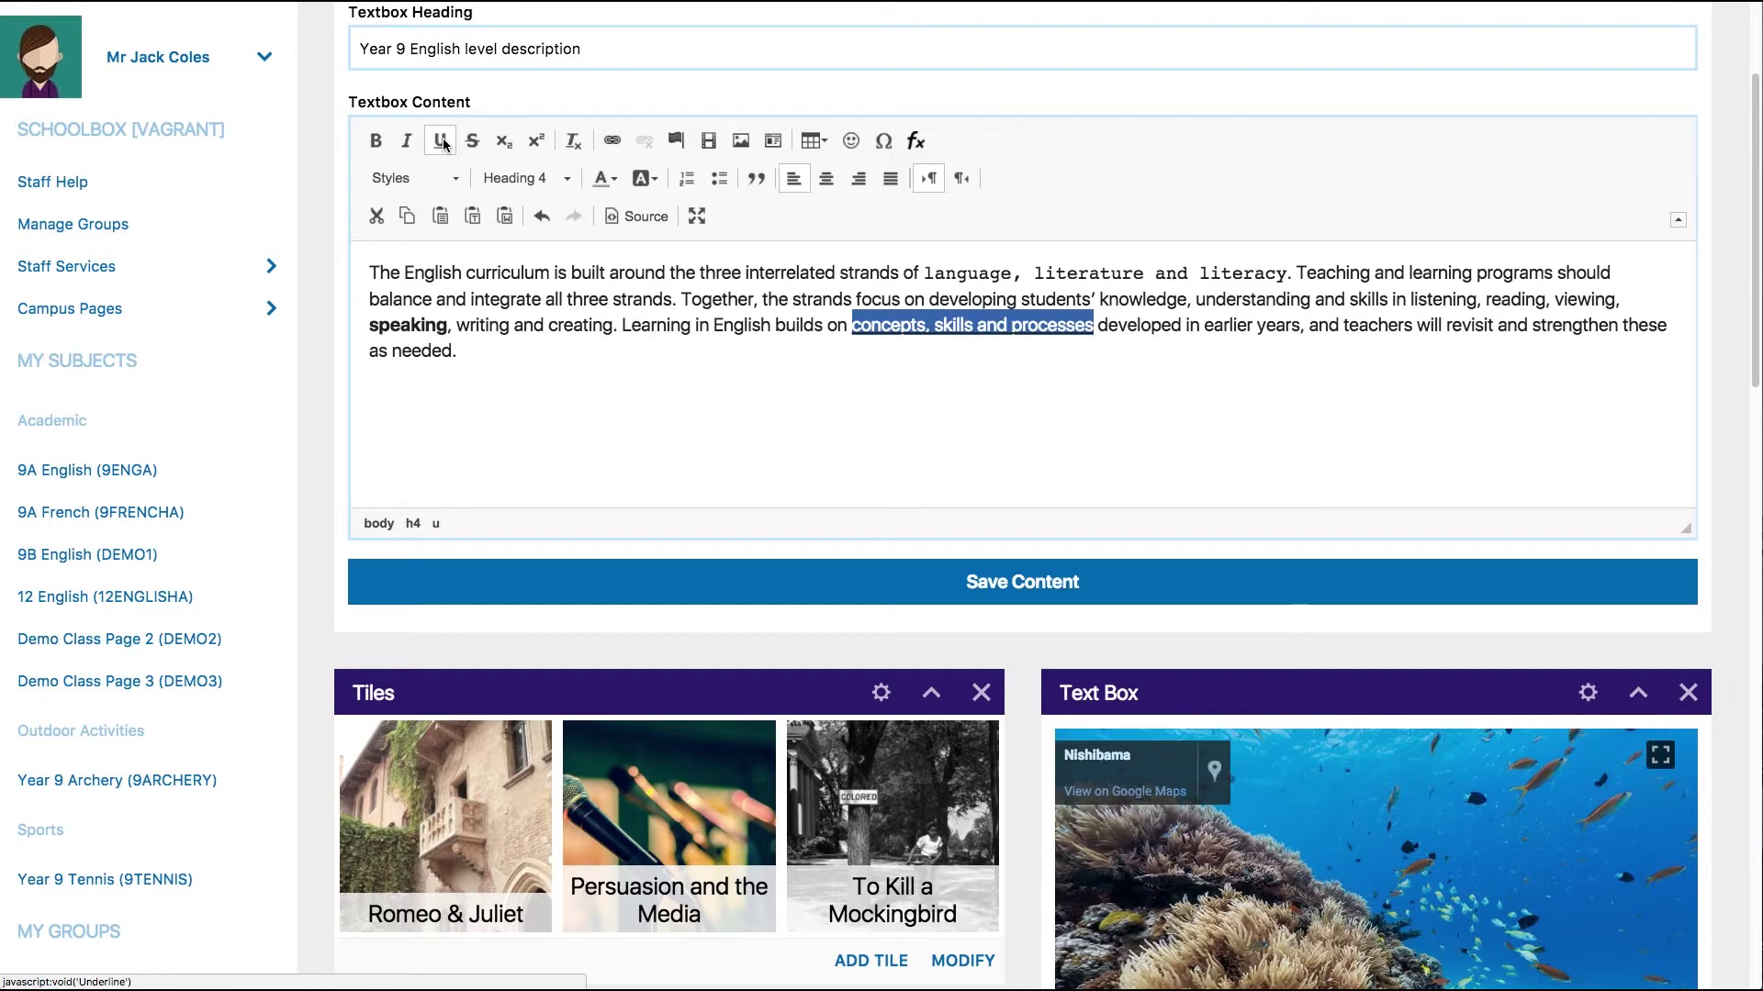
{"action": "left_click_drag", "start_coordinate": [621, 326], "coordinate": [764, 334]}
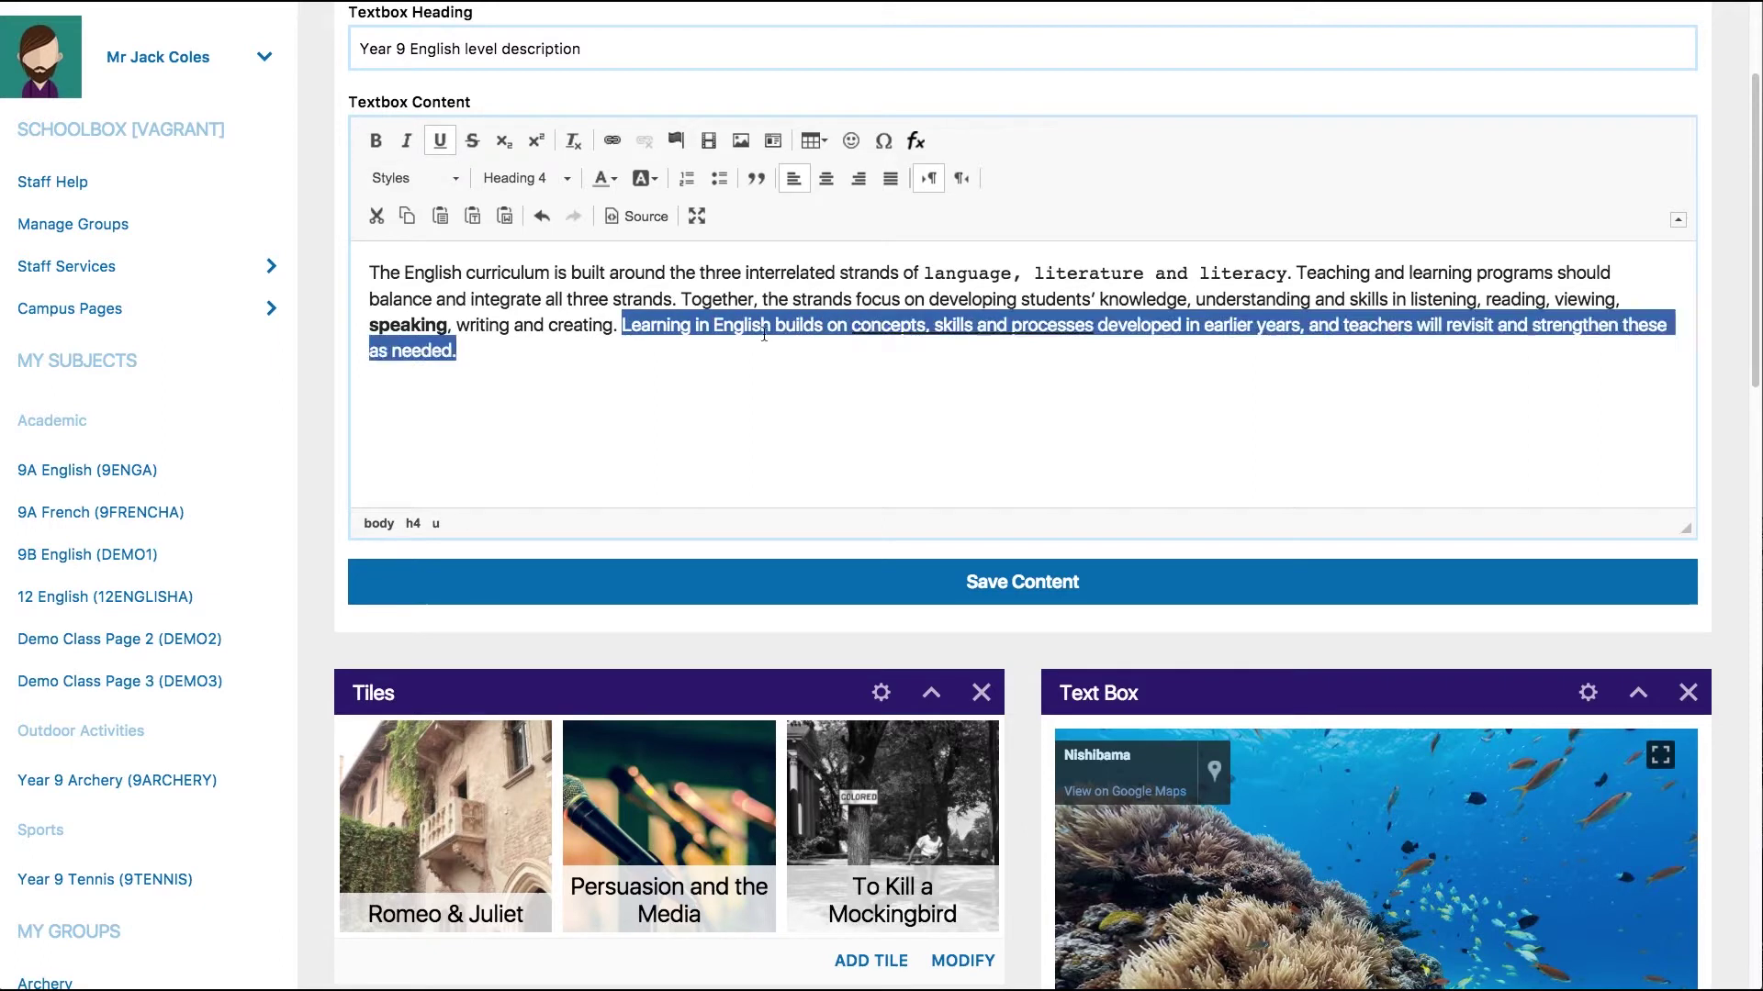
{"action": "left_click", "coordinate": [606, 178]}
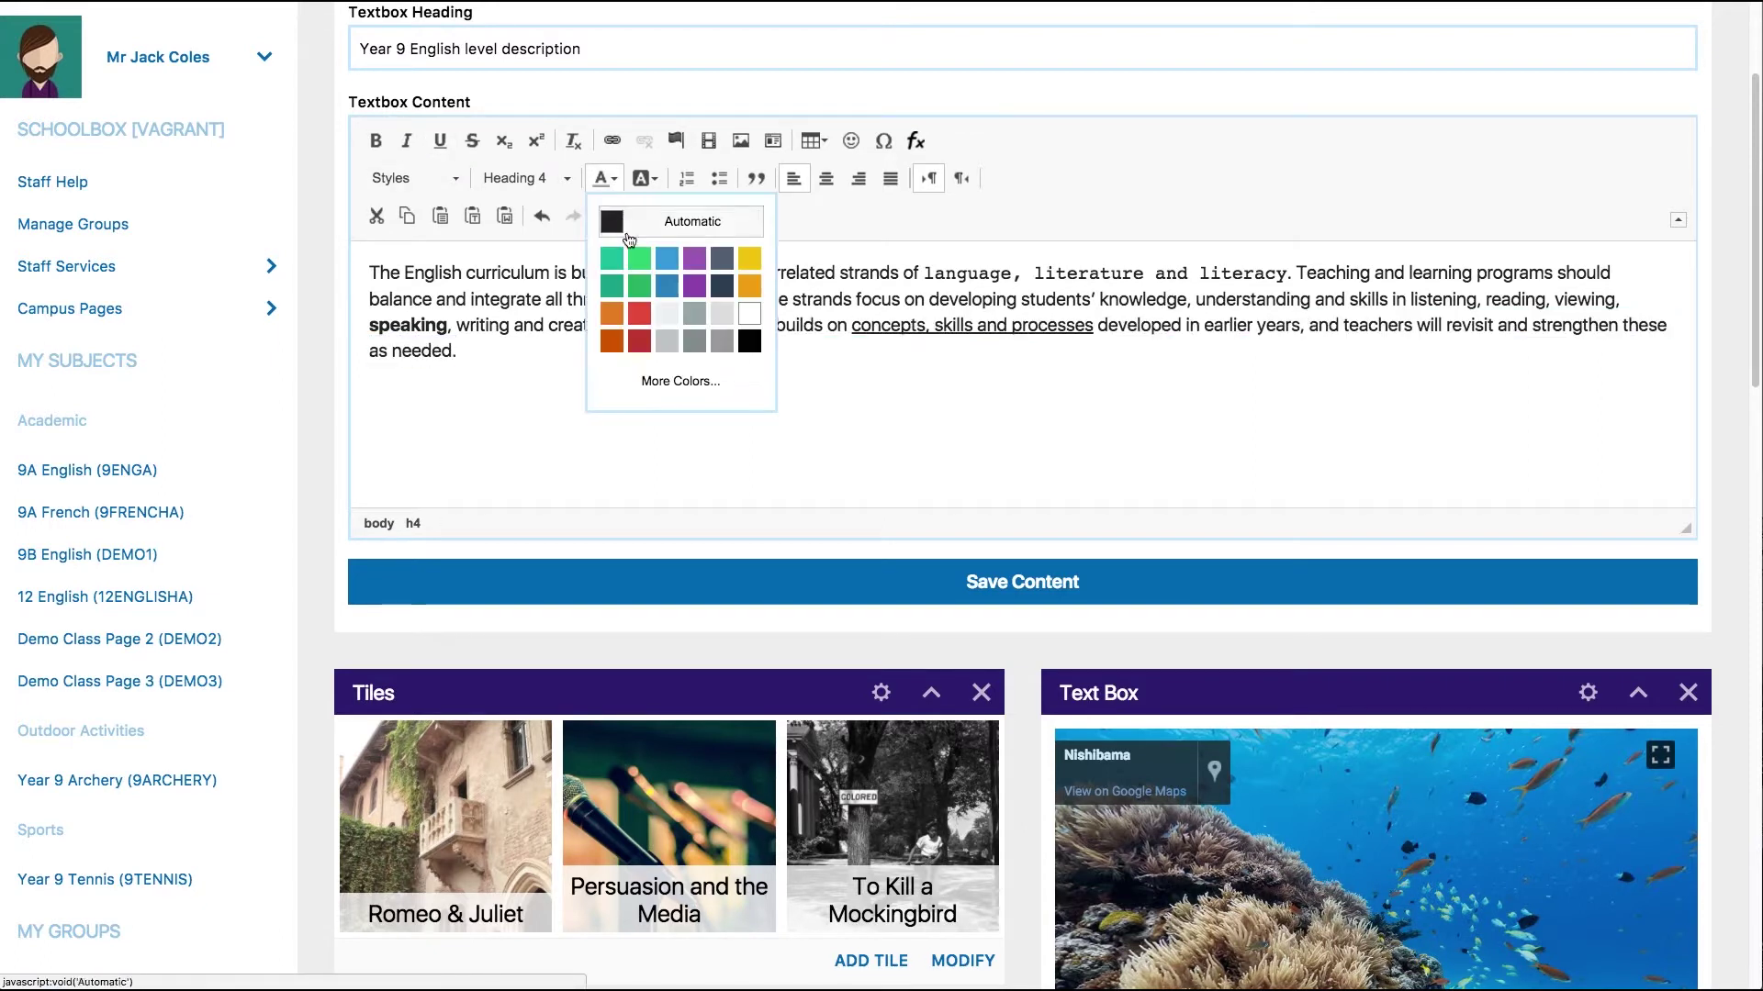
{"action": "left_click", "coordinate": [638, 260]}
{"action": "left_click", "coordinate": [370, 393]}
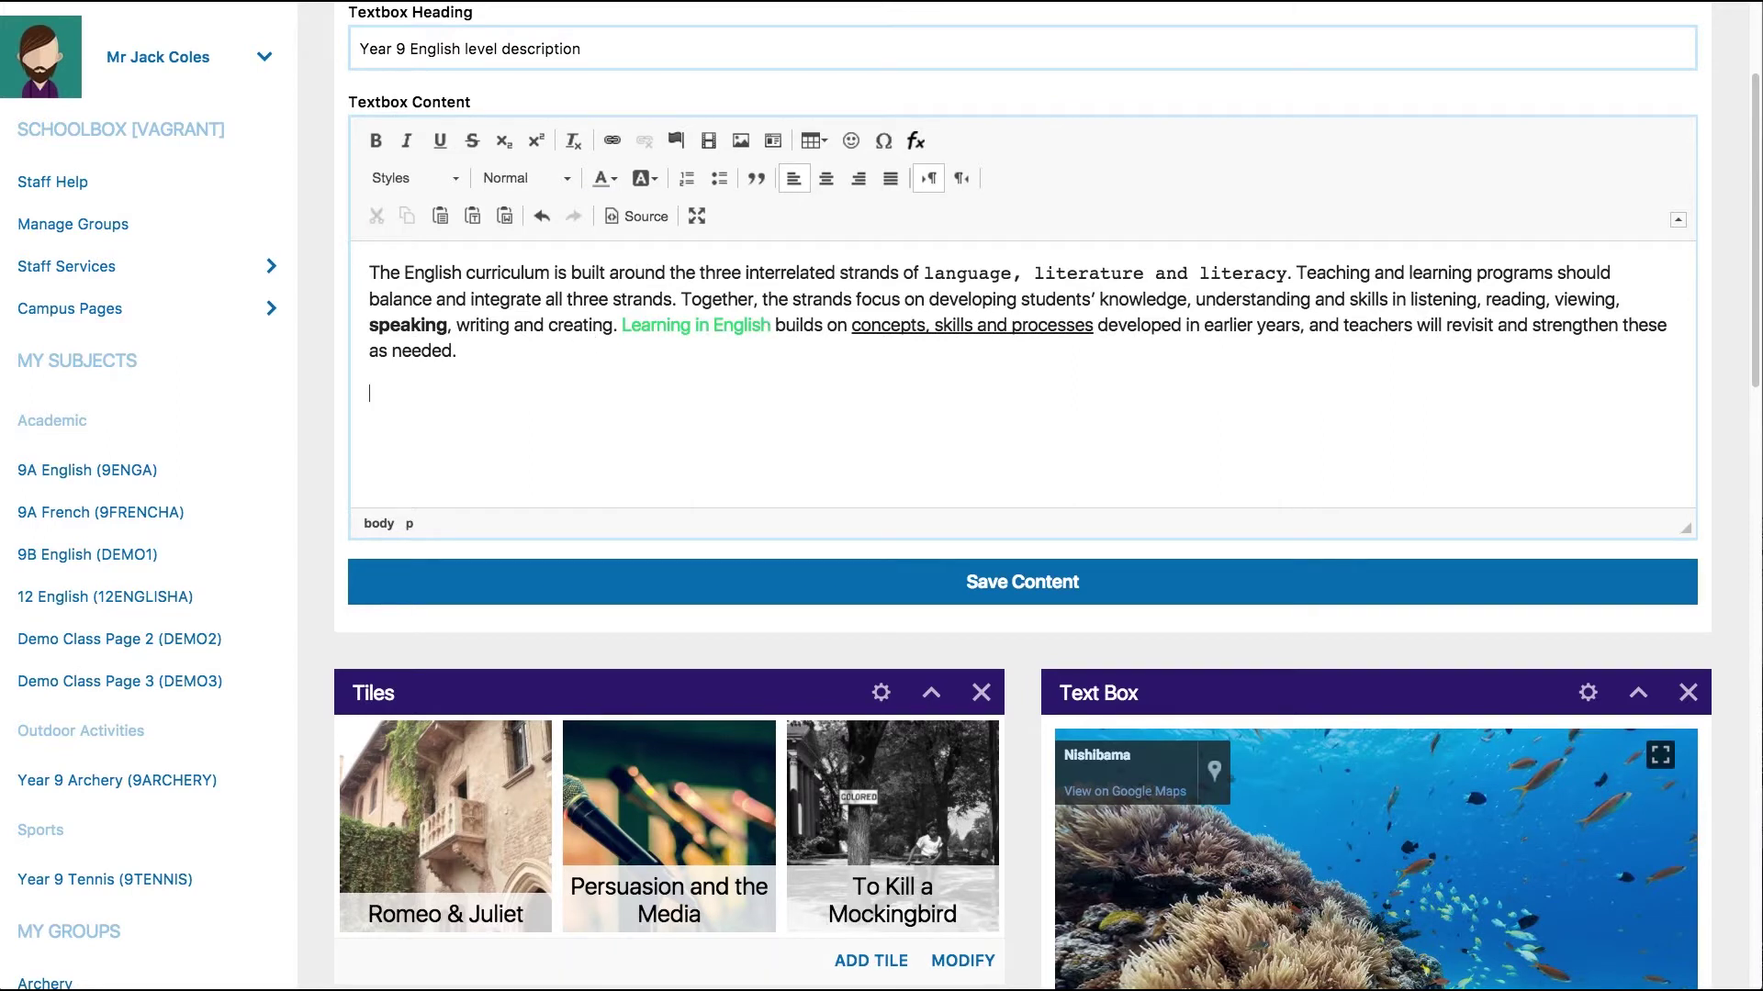
{"action": "left_click", "coordinate": [813, 141]}
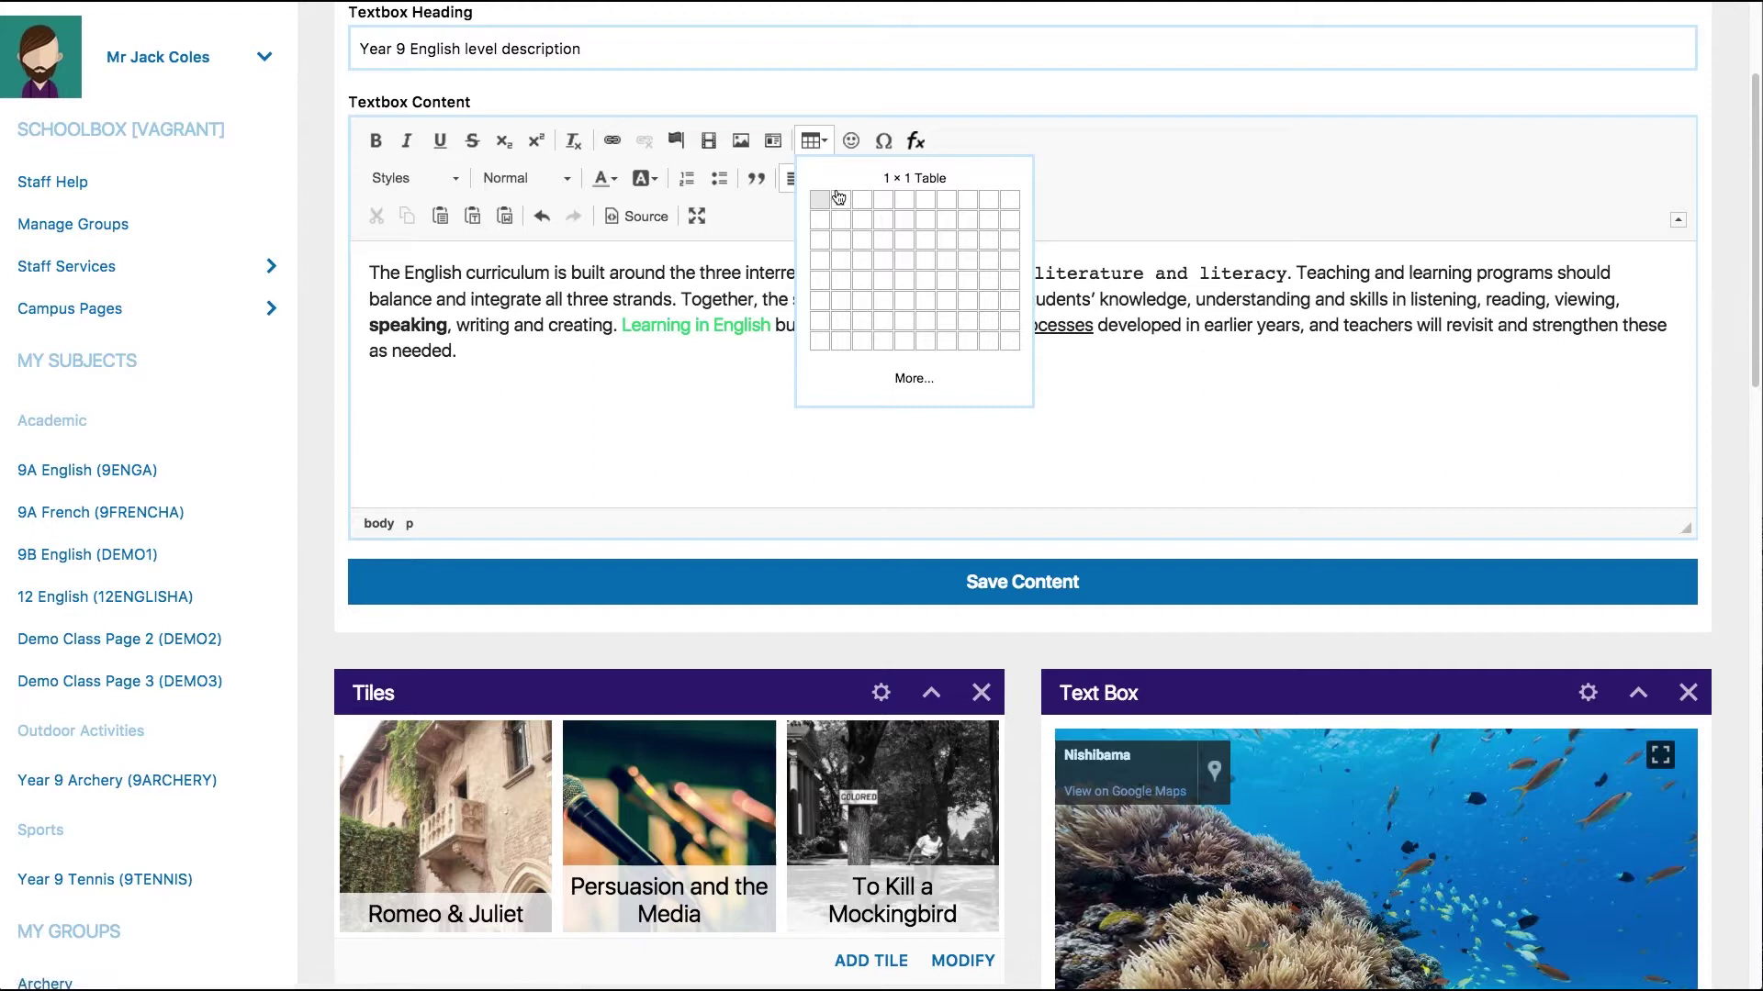
Insert a 2×2 table headed Week and Topic, with Romeo & Juliet in the first row
{"action": "left_click", "coordinate": [845, 225]}
{"action": "type", "text": "Week"}
{"action": "key", "text": "Tab"}
{"action": "type", "text": "Tipic"}
{"action": "key", "text": "Tab"}
{"action": "type", "text": "1"}
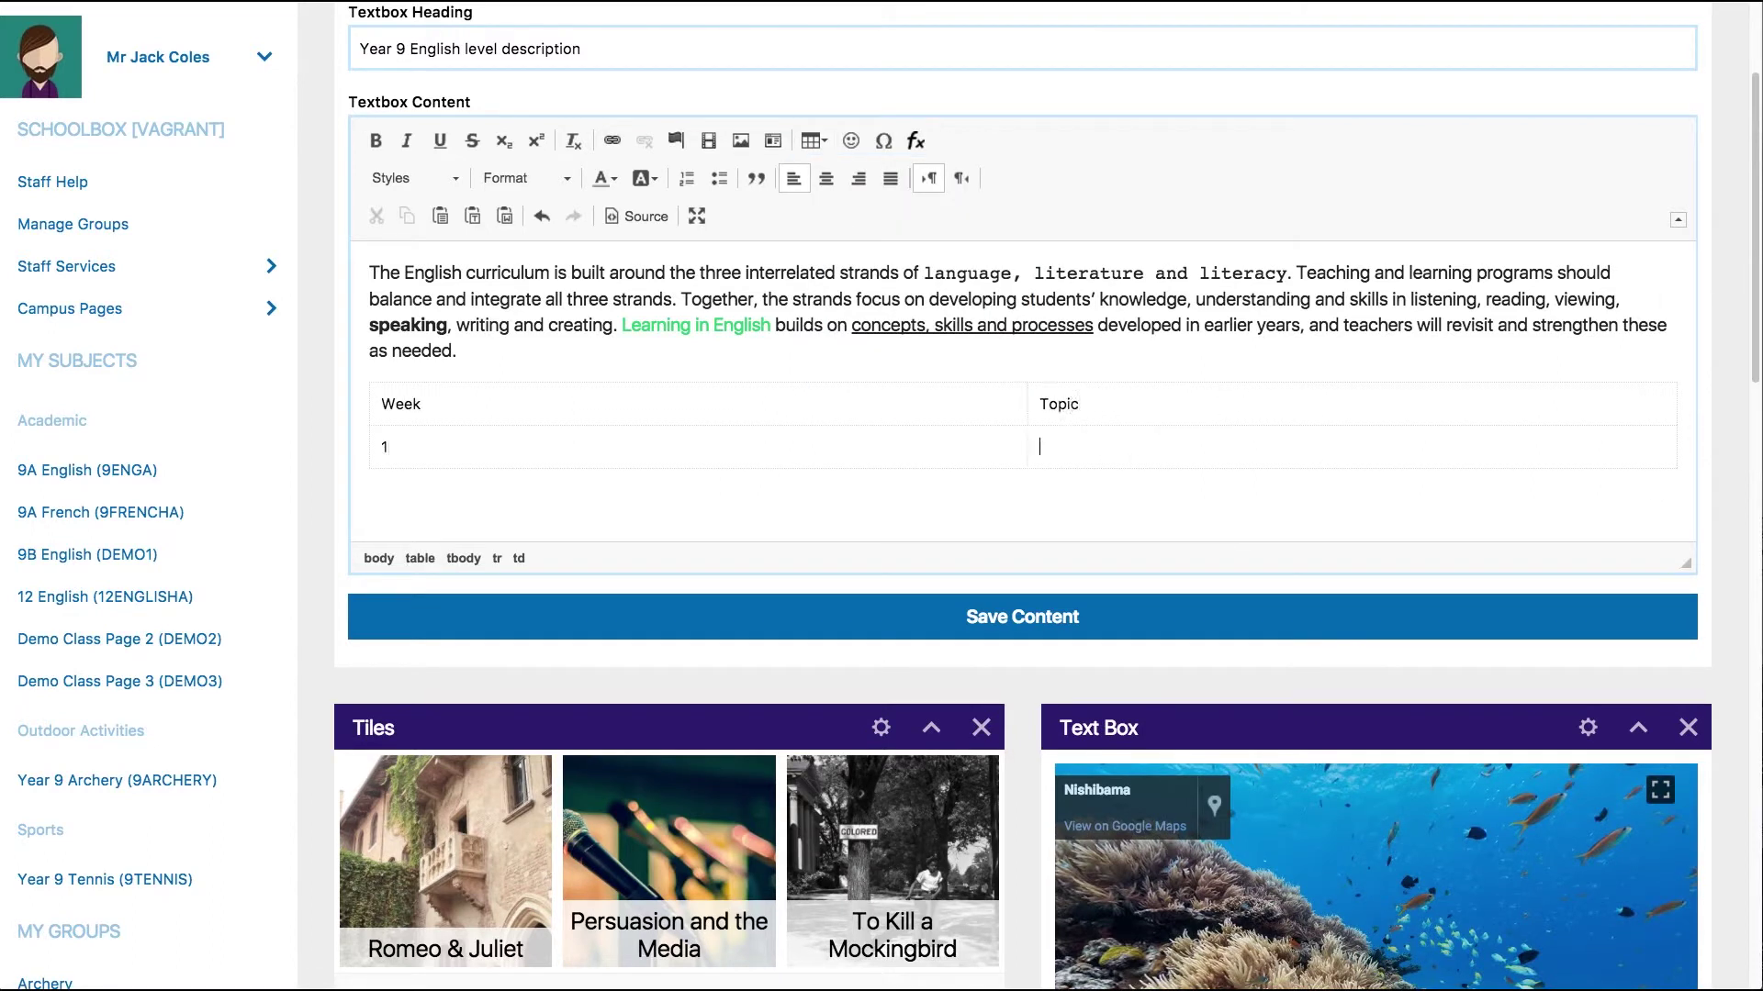
{"action": "type", "text": "Romeo & Juliet"}
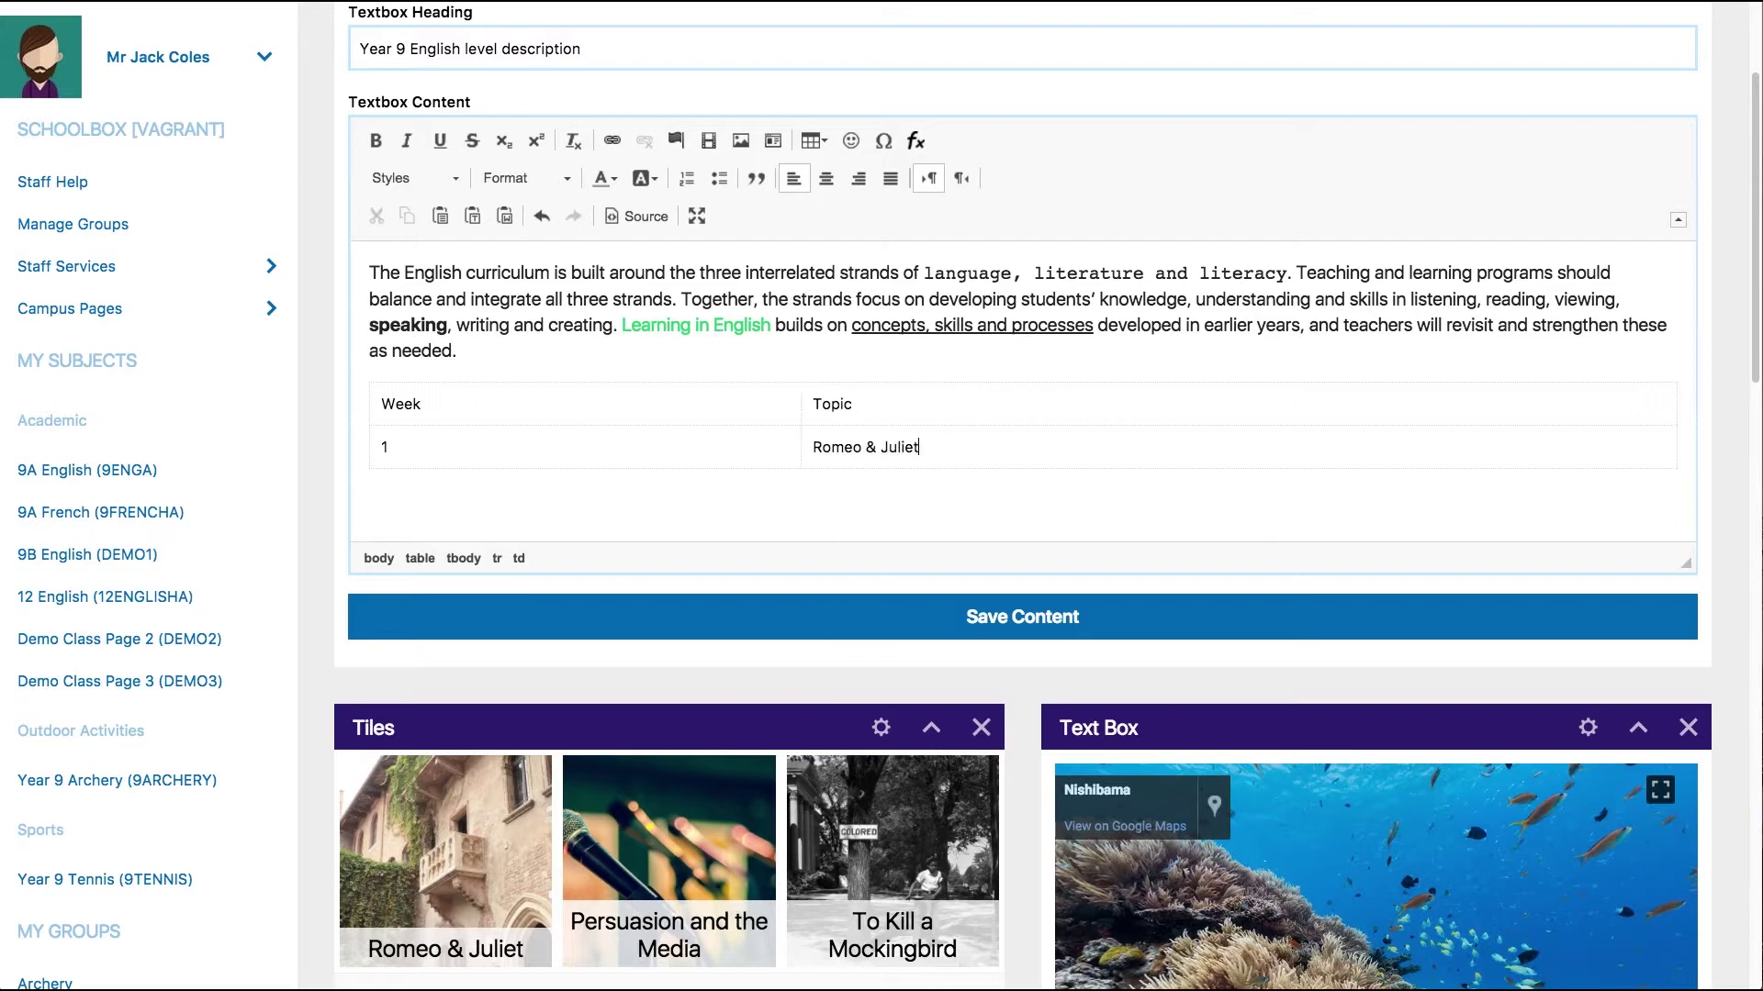
Add two bullet points below the table
{"action": "left_click", "coordinate": [690, 496]}
{"action": "type", "text": "Language variation and change"}
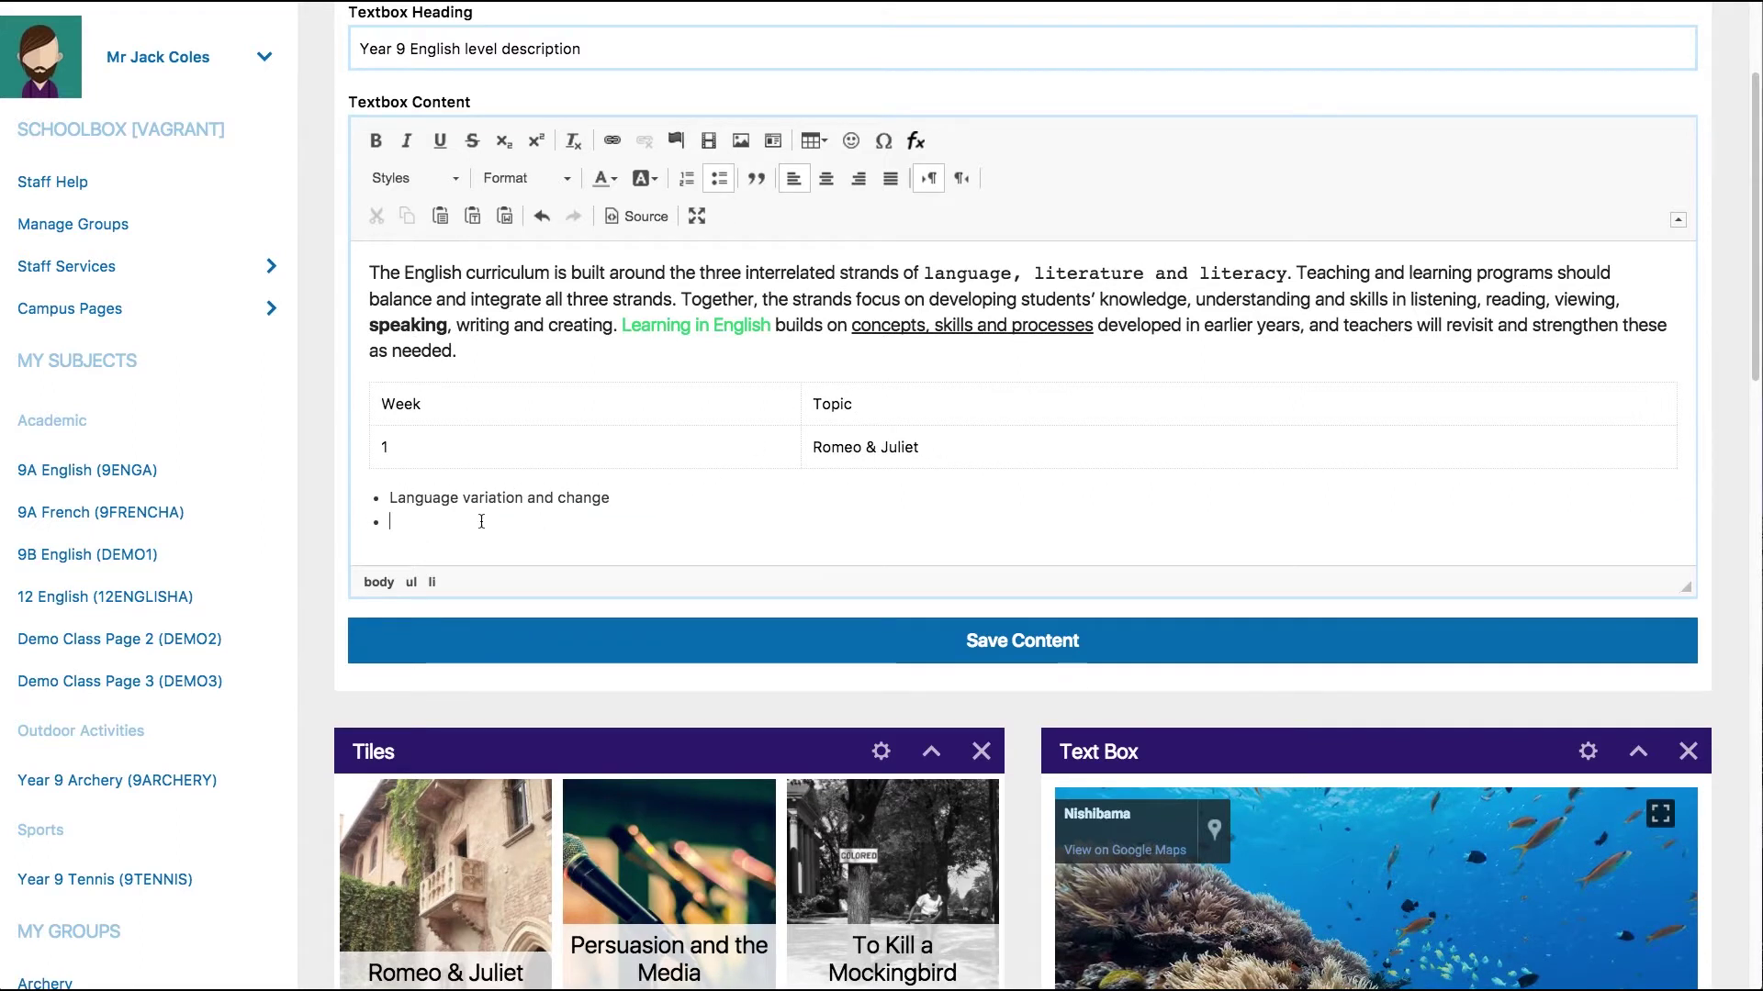
{"action": "type", "text": "Language for interaction"}
Add a numbered list Assignment, Essay, Presentation, followed by the sentence about types of texts
{"action": "left_click", "coordinate": [687, 180]}
{"action": "type", "text": "Assignment"}
{"action": "key", "text": "Return"}
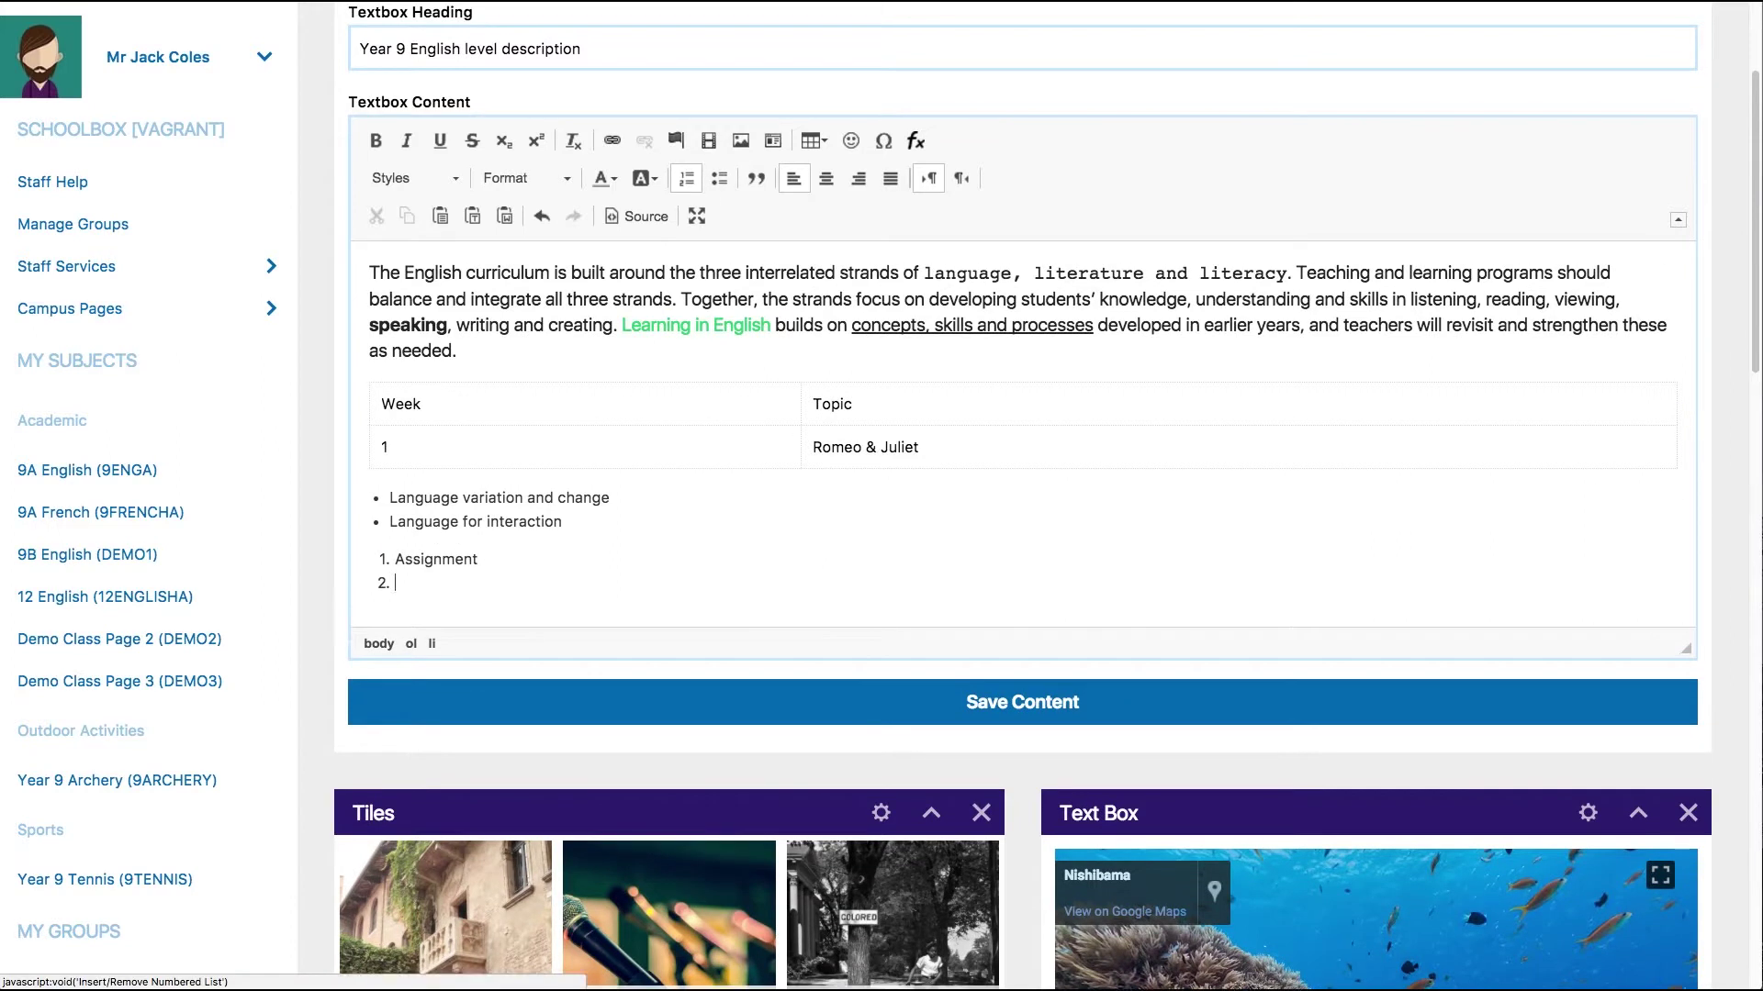
{"action": "type", "text": "Essay"}
{"action": "key", "text": "Return"}
{"action": "type", "text": "Presentation"}
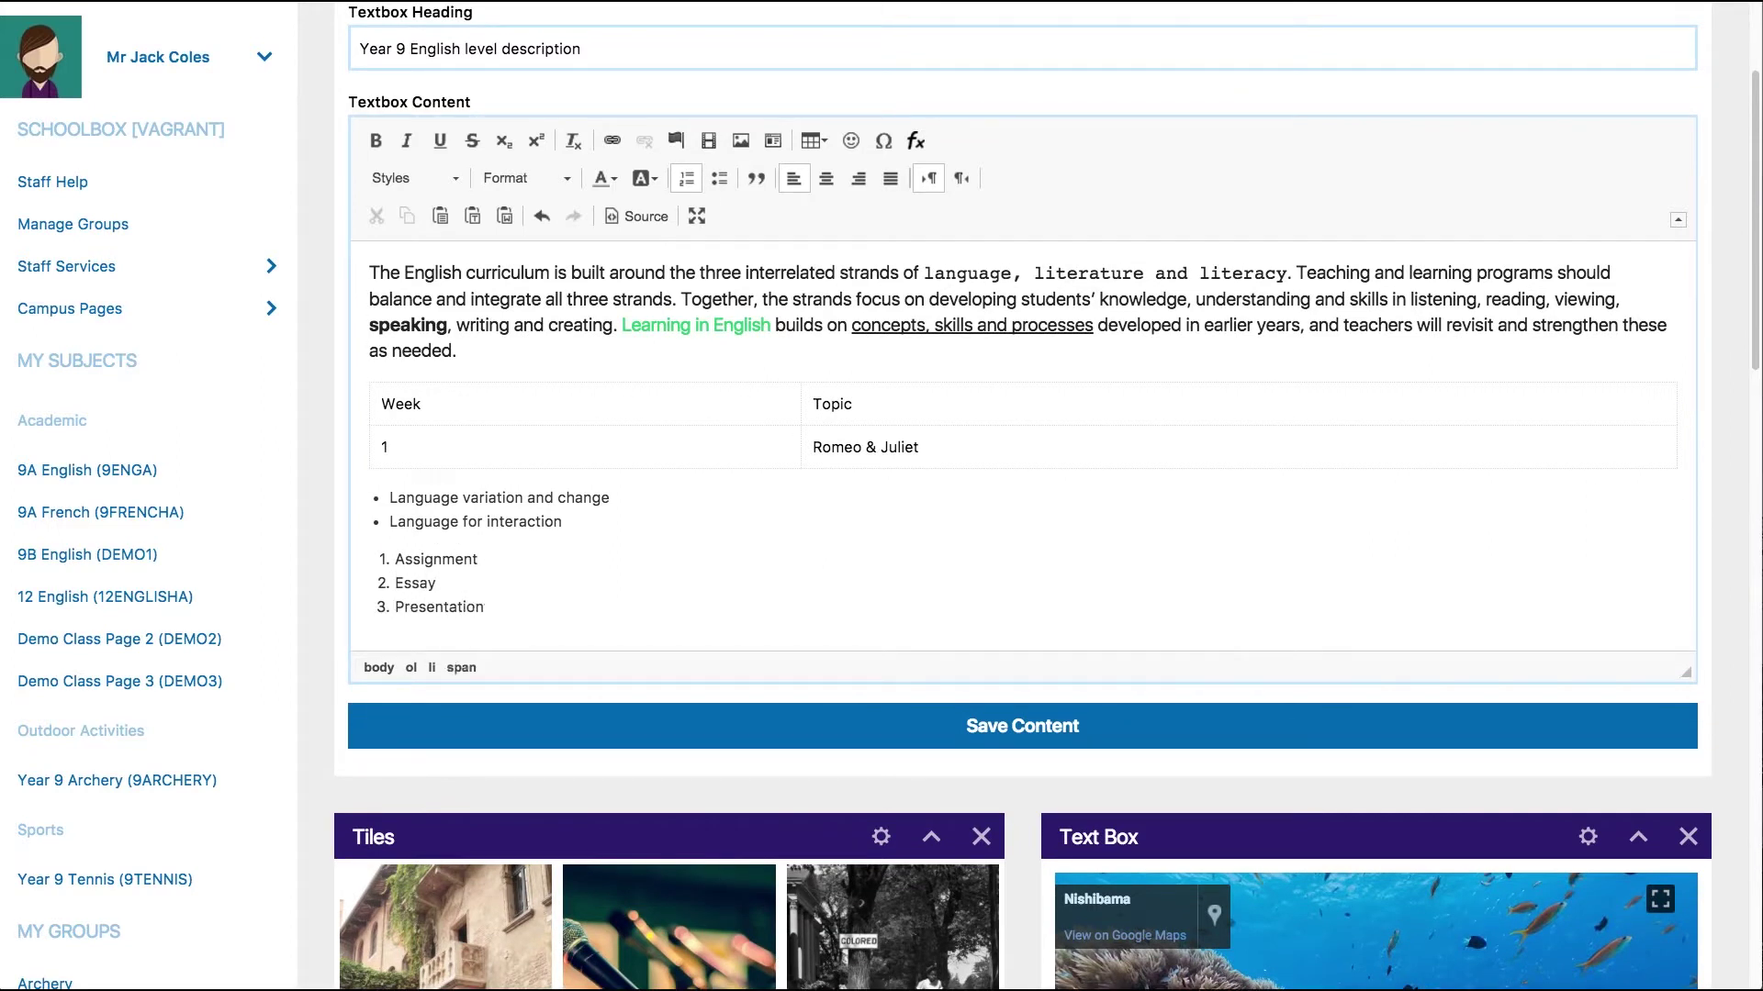
{"action": "key", "text": "Return"}
{"action": "key", "text": "Return"}
{"action": "type", "text": "Students create a range of imaginative, informative and persuasive types of texts"}
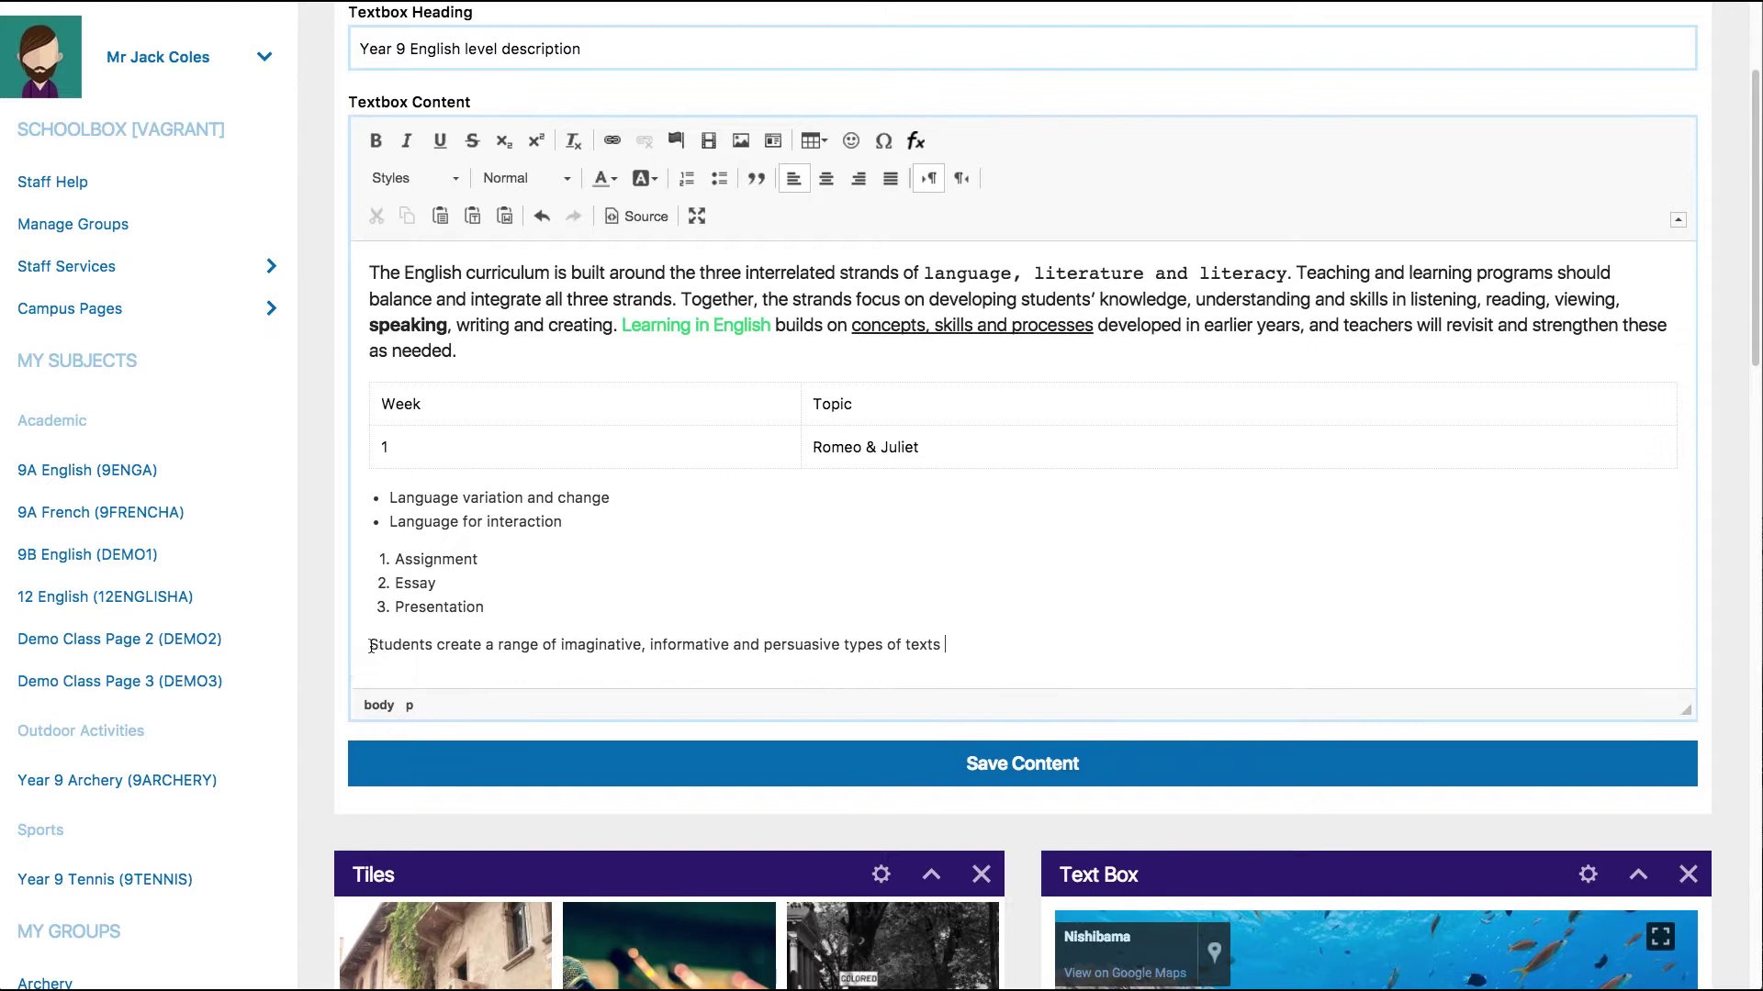
{"action": "triple_click", "coordinate": [377, 646]}
Make the sentence a block quote and centre the text in all four table cells
{"action": "left_click", "coordinate": [755, 178]}
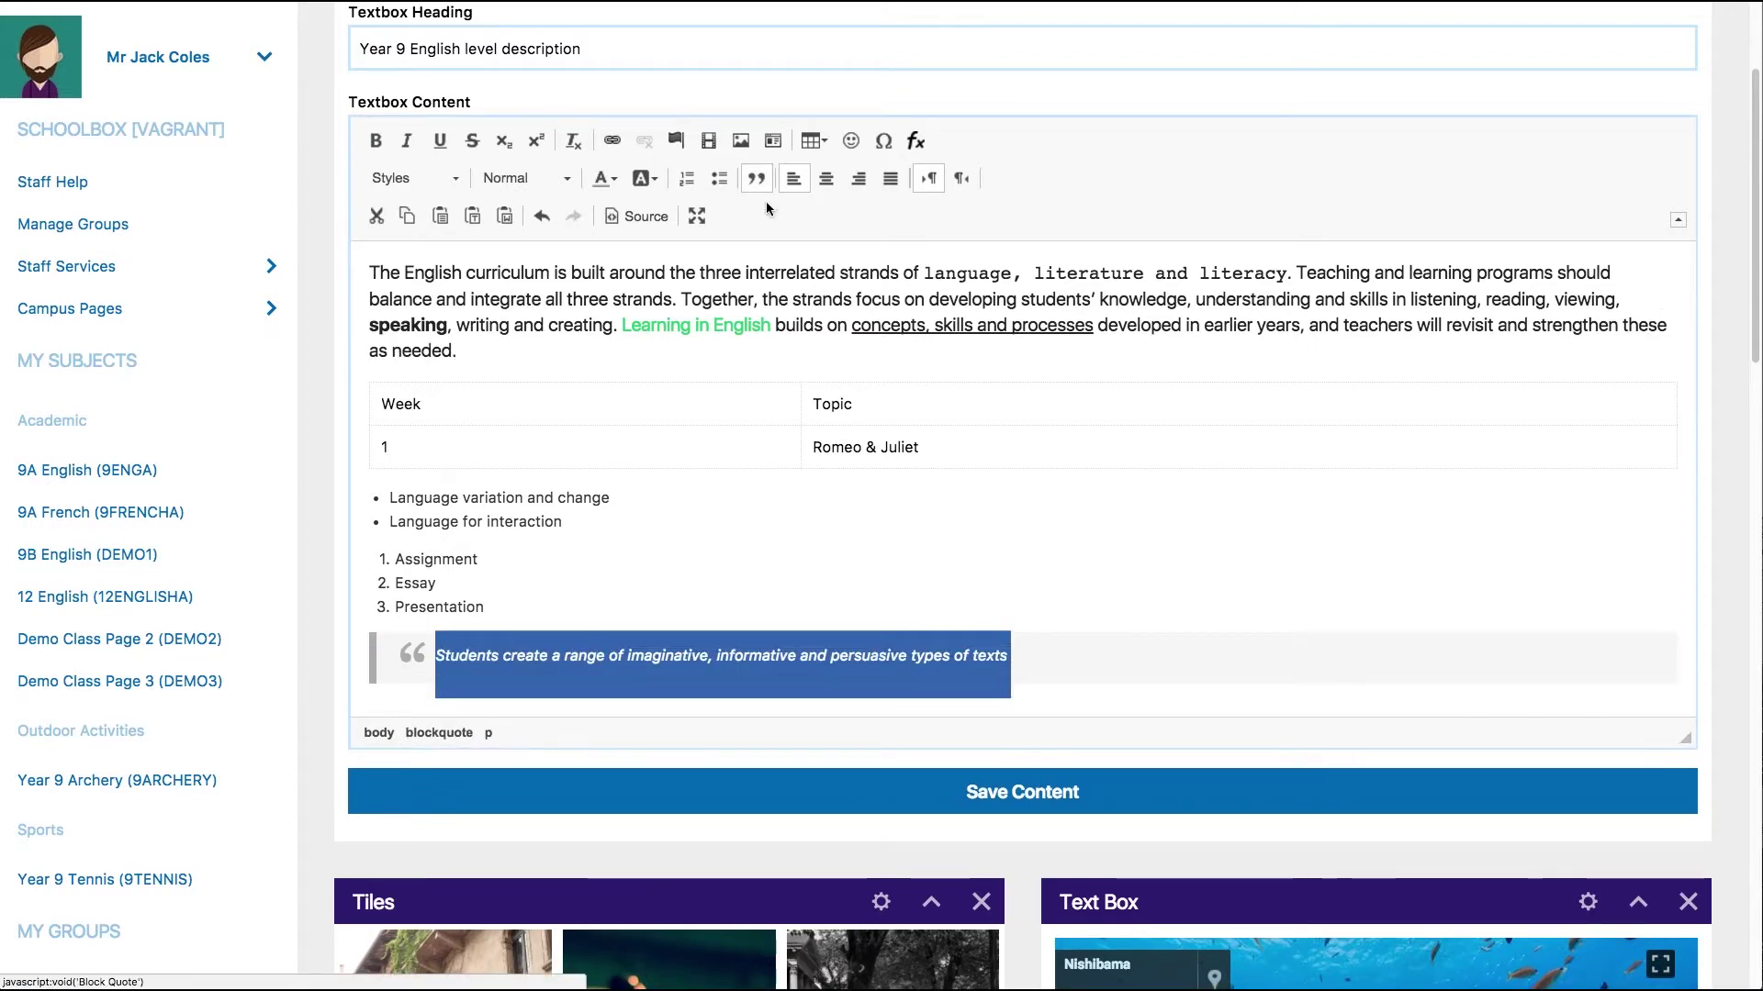
{"action": "left_click", "coordinate": [919, 447]}
{"action": "scroll", "coordinate": [1010, 551], "scroll_direction": "down", "scroll_amount": 1}
{"action": "left_click_drag", "start_coordinate": [919, 349], "coordinate": [466, 206]}
{"action": "left_click", "coordinate": [825, 80]}
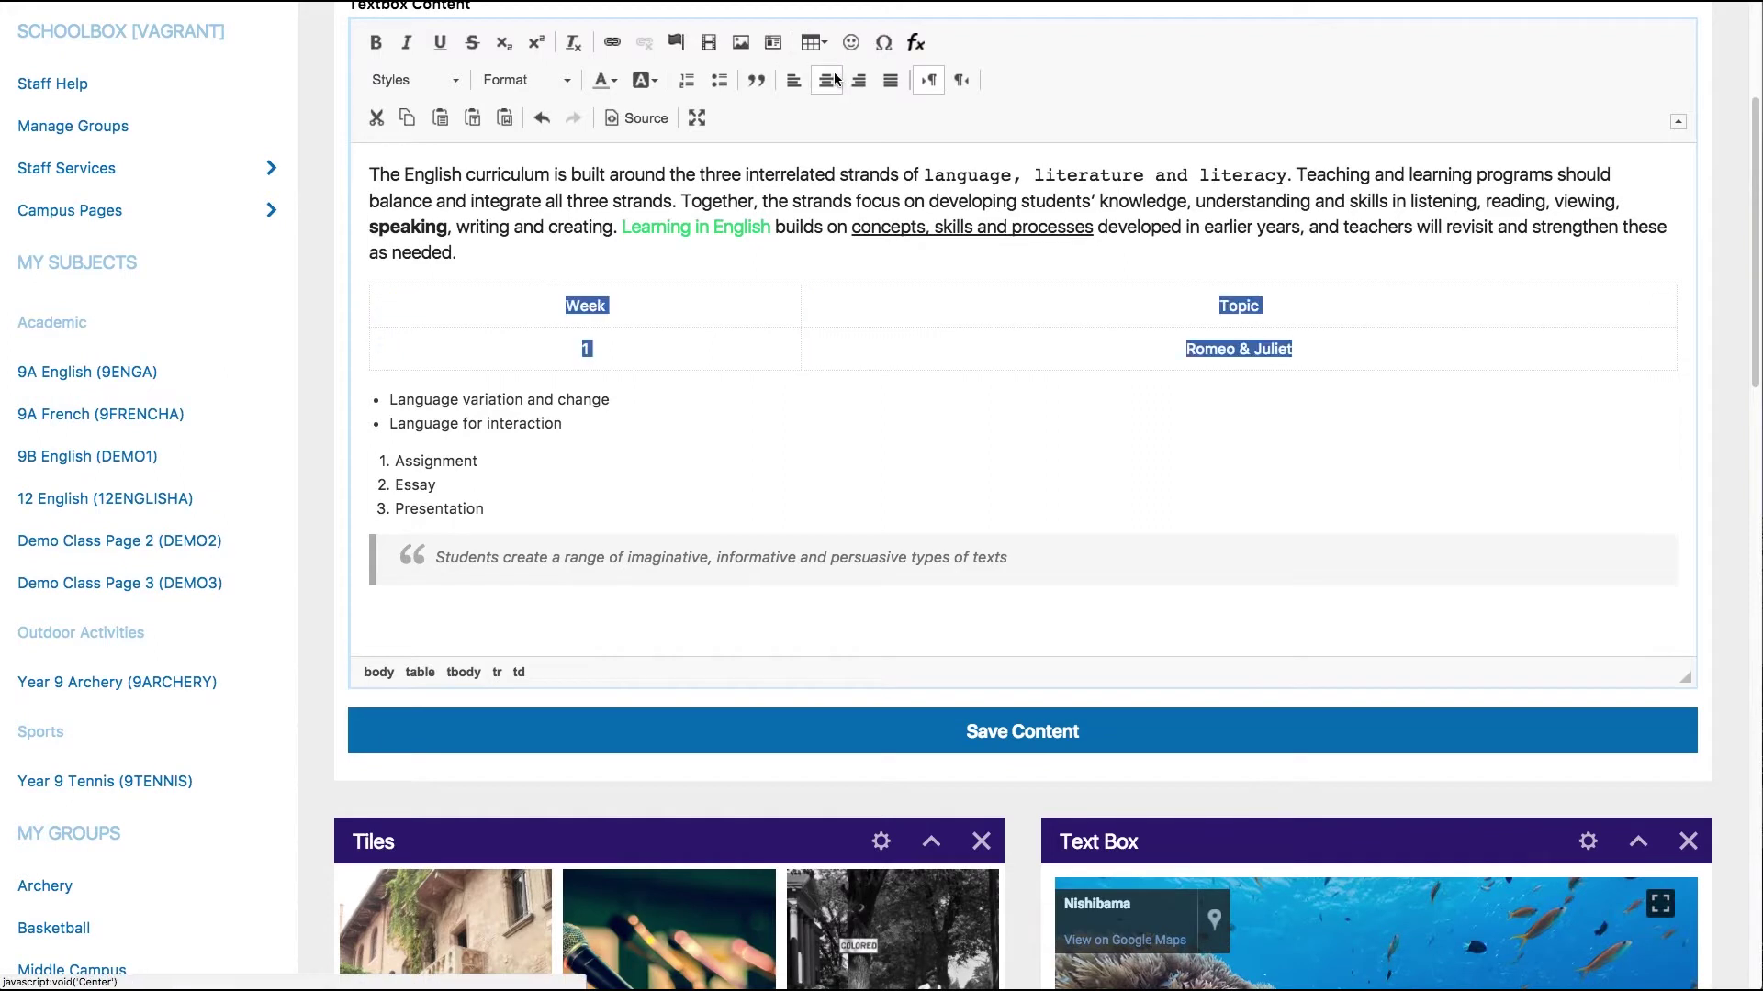
Add a 'This year' line below the quote, correcting 'yer' to 'year' from spellcheck suggestions
{"action": "left_click", "coordinate": [763, 257]}
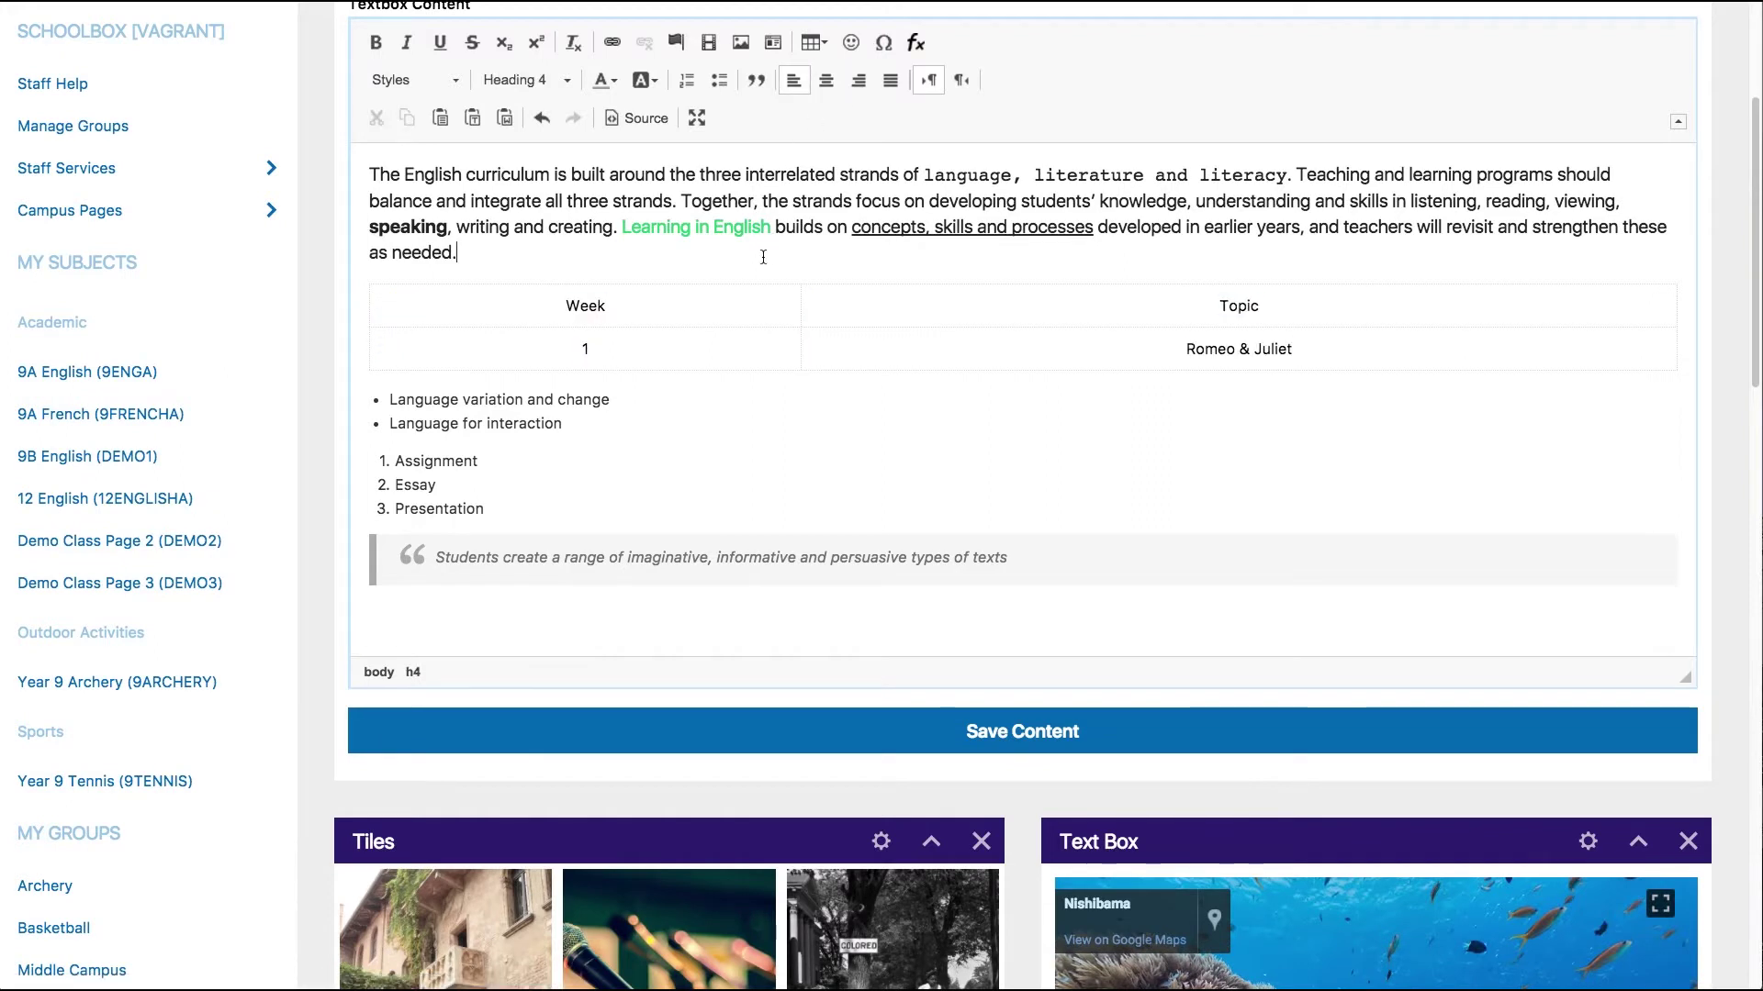
{"action": "left_click", "coordinate": [918, 610]}
{"action": "type", "text": "This y"}
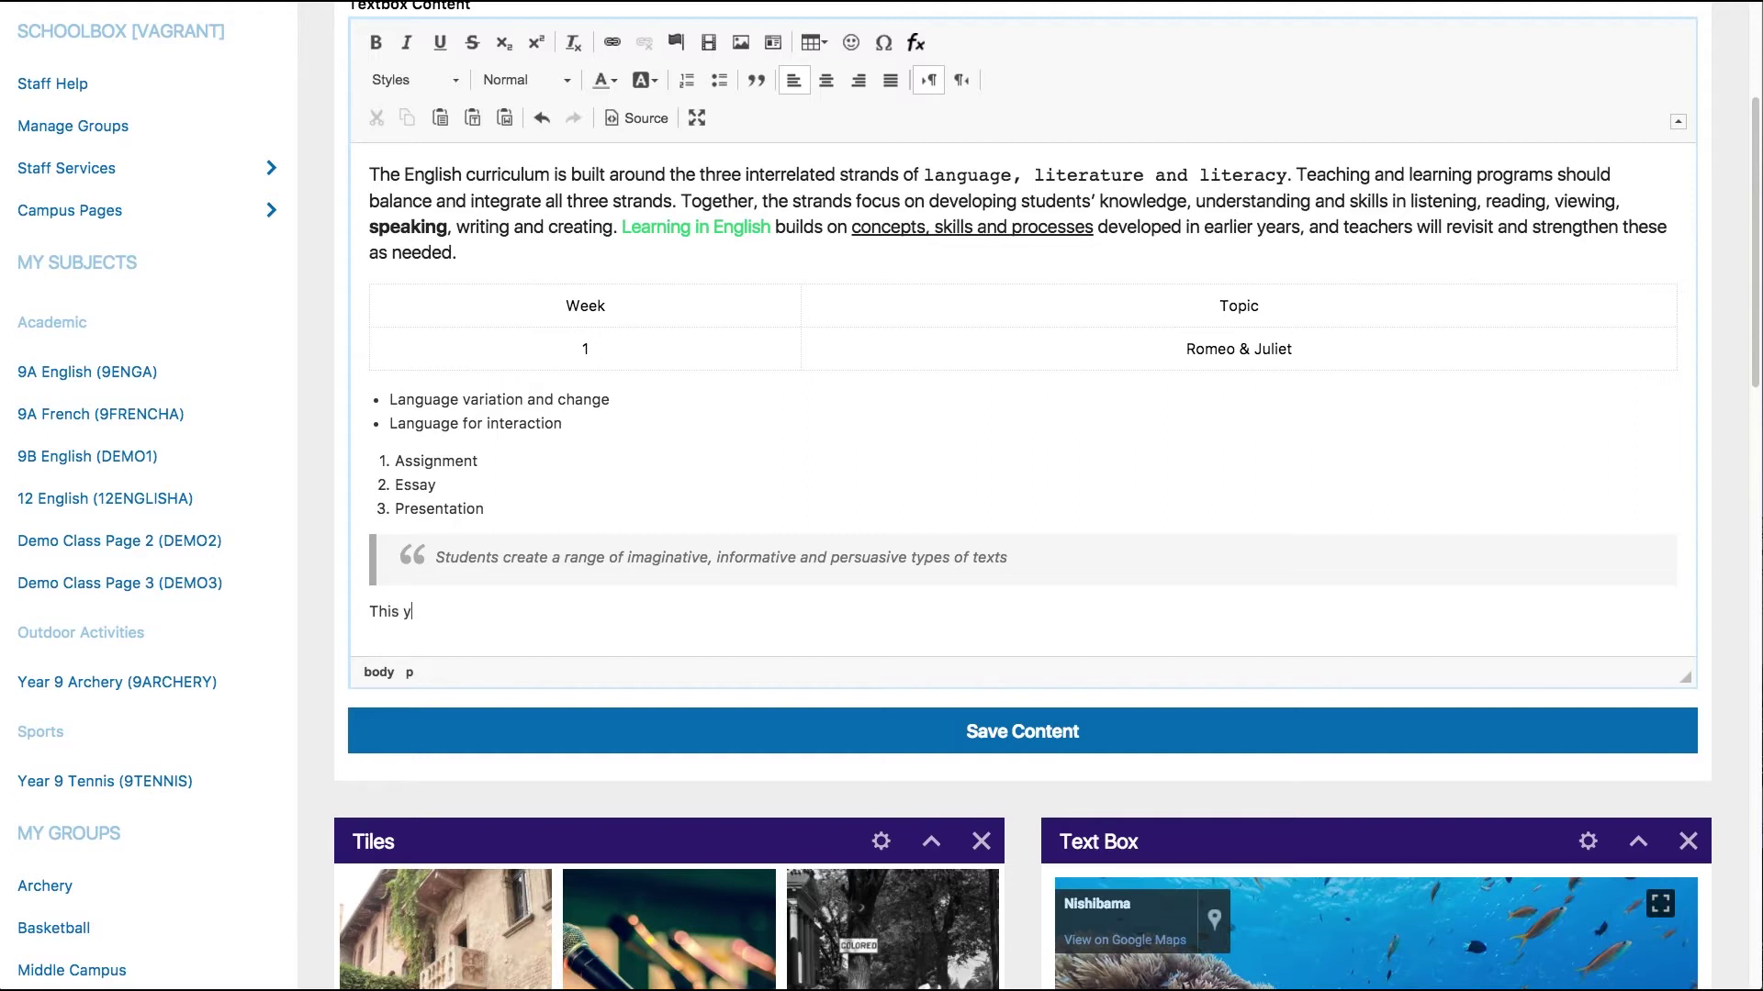
{"action": "type", "text": "er"}
{"action": "right_click", "coordinate": [407, 616]}
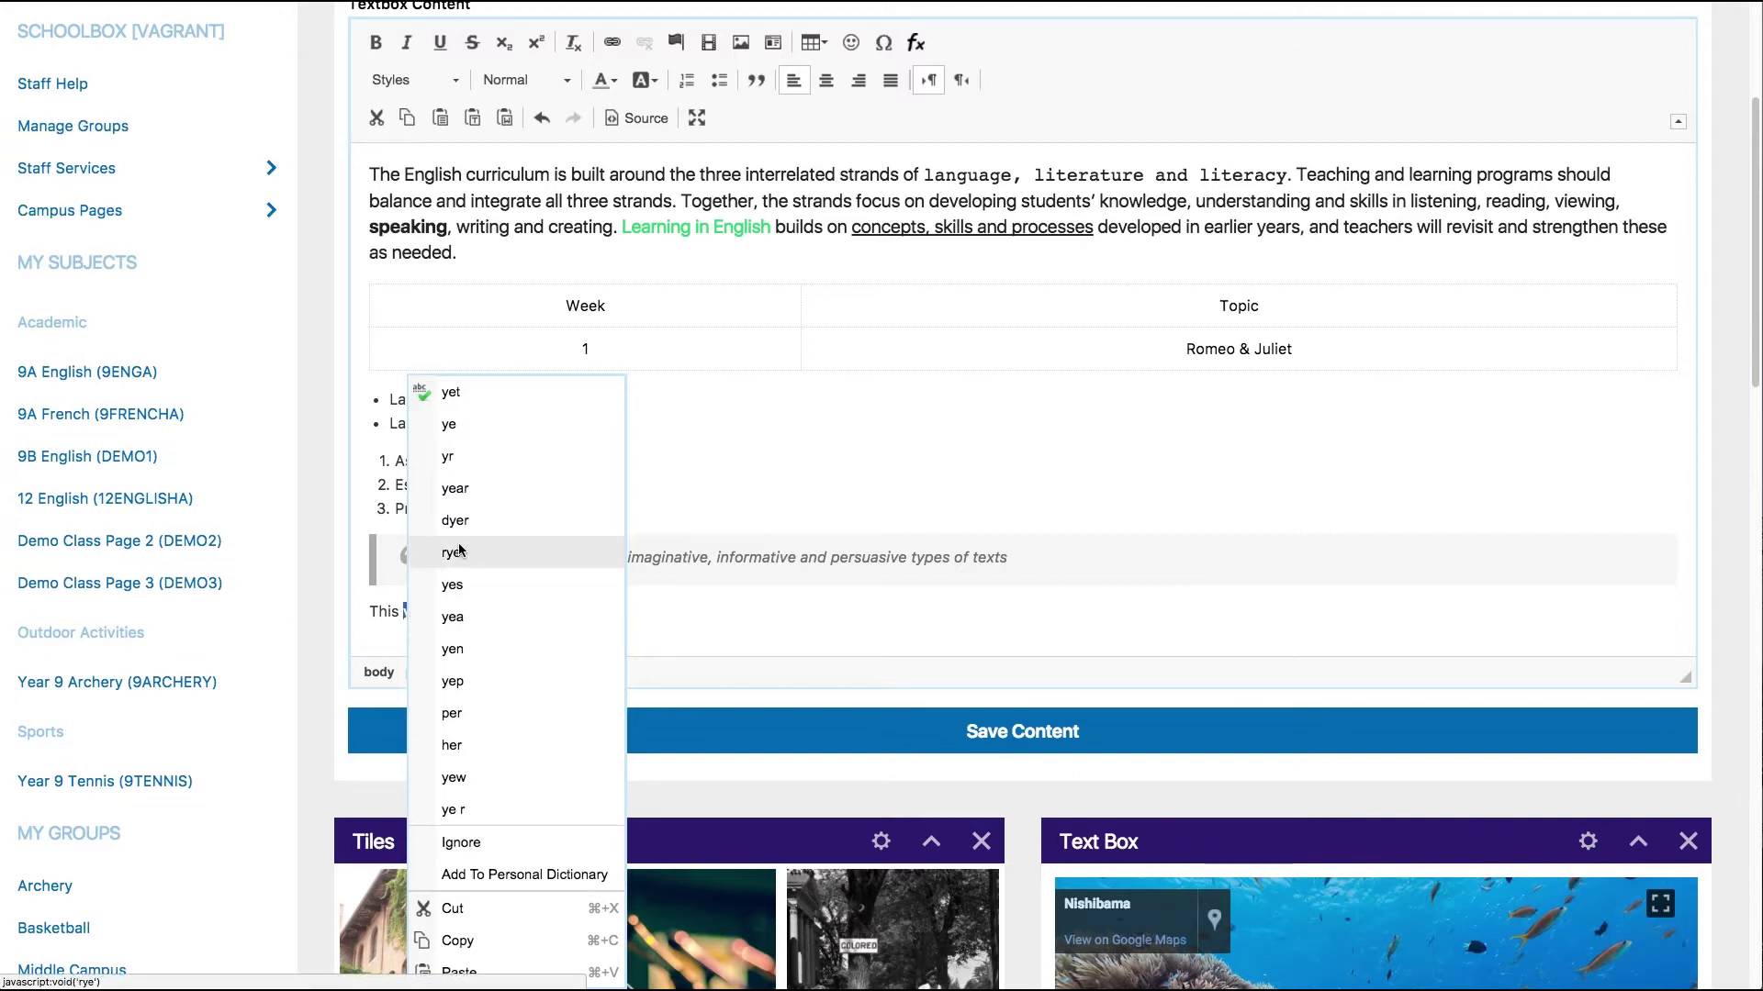
{"action": "left_click", "coordinate": [487, 492]}
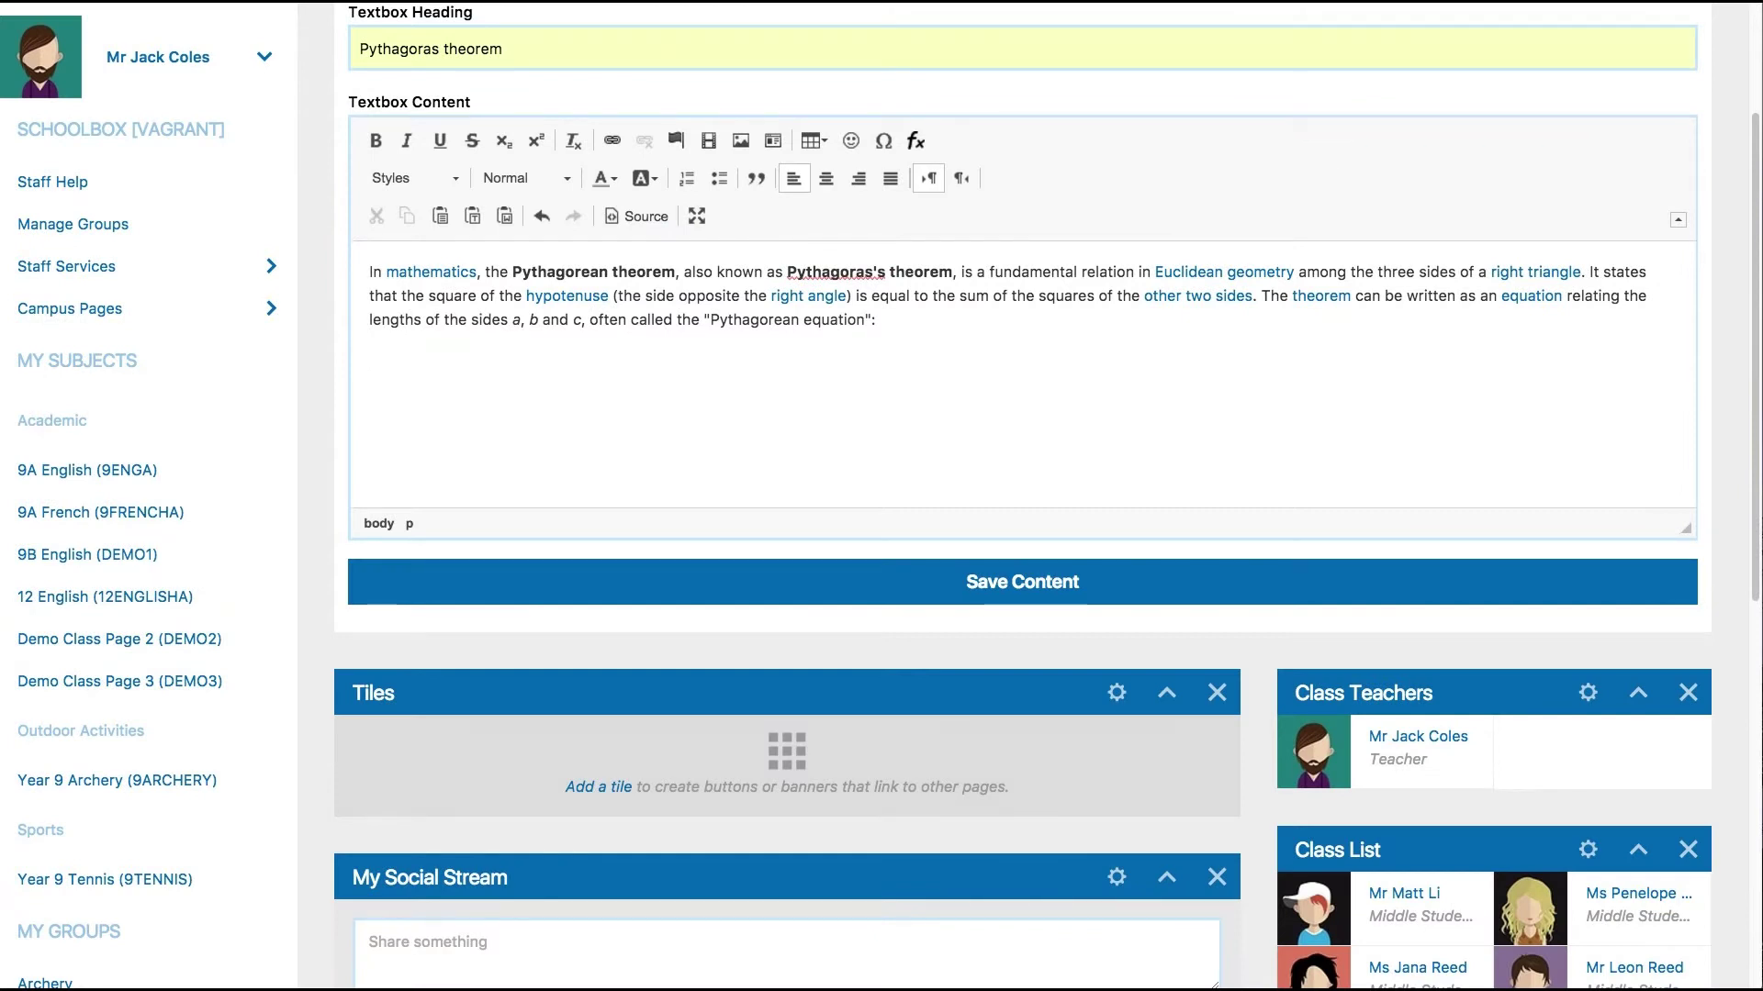
Insert the equation a^2+b^2=c^2 through the CodeCogs equation editor
{"action": "left_click", "coordinate": [915, 141]}
{"action": "type", "text": "a^2+b^2=c^2"}
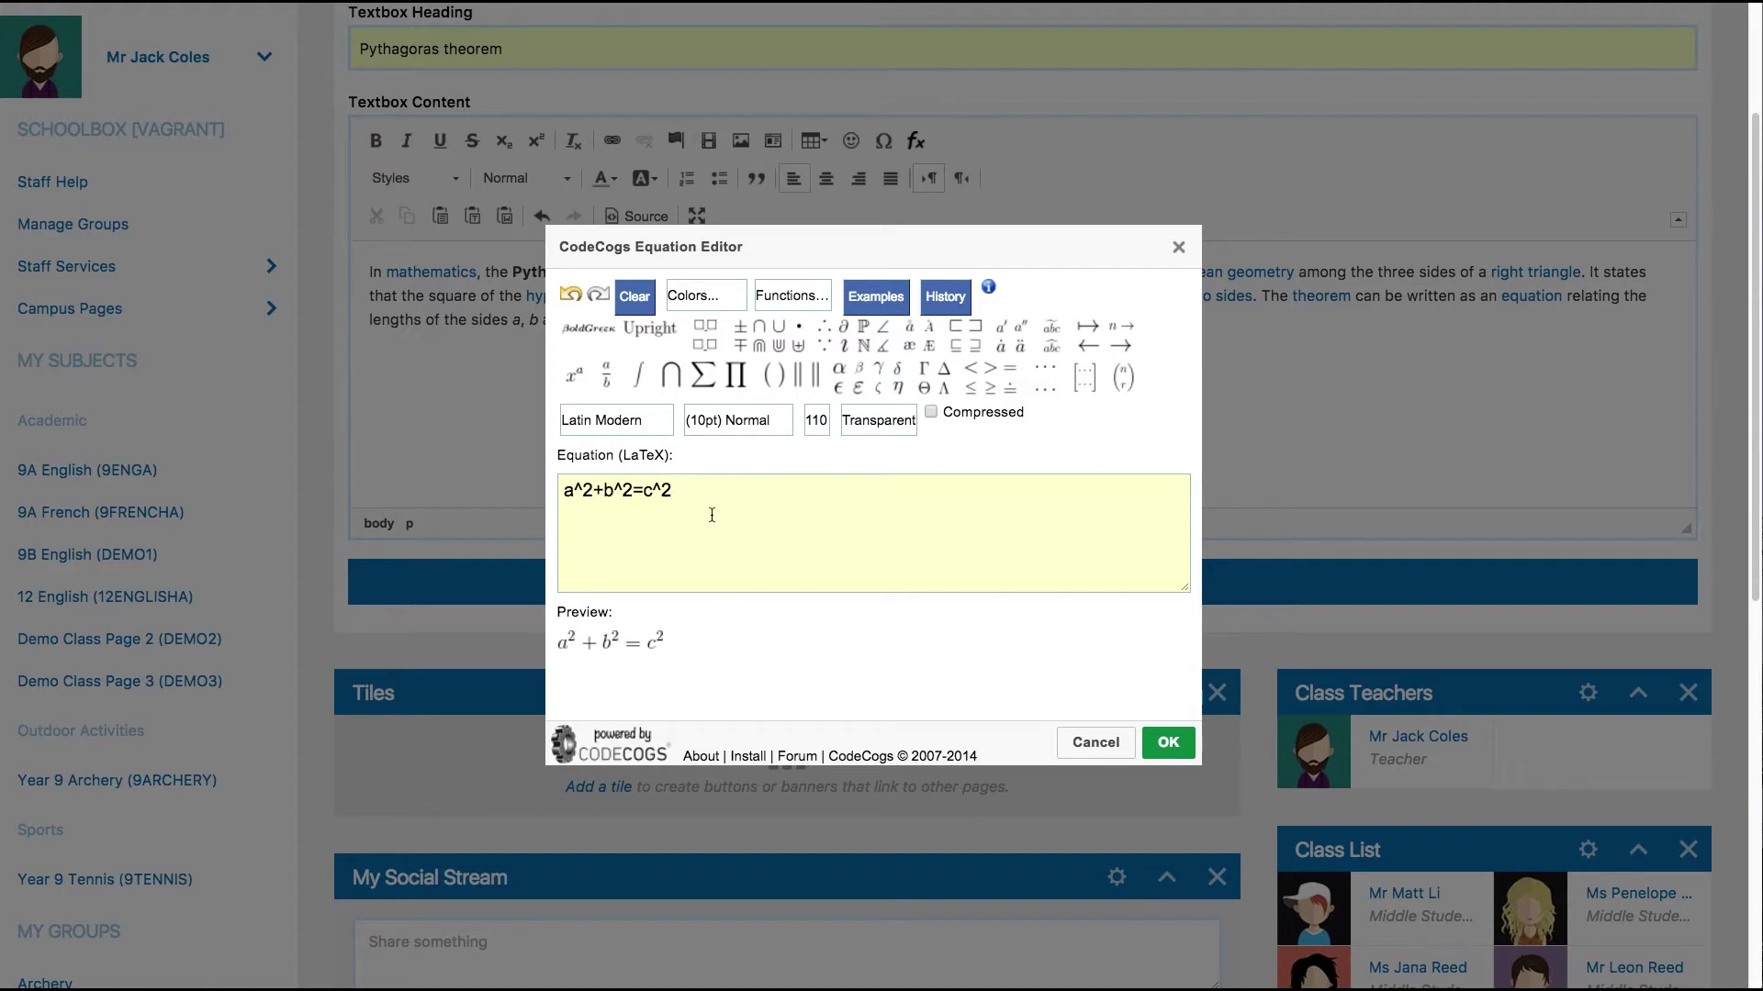
{"action": "left_click", "coordinate": [1168, 741]}
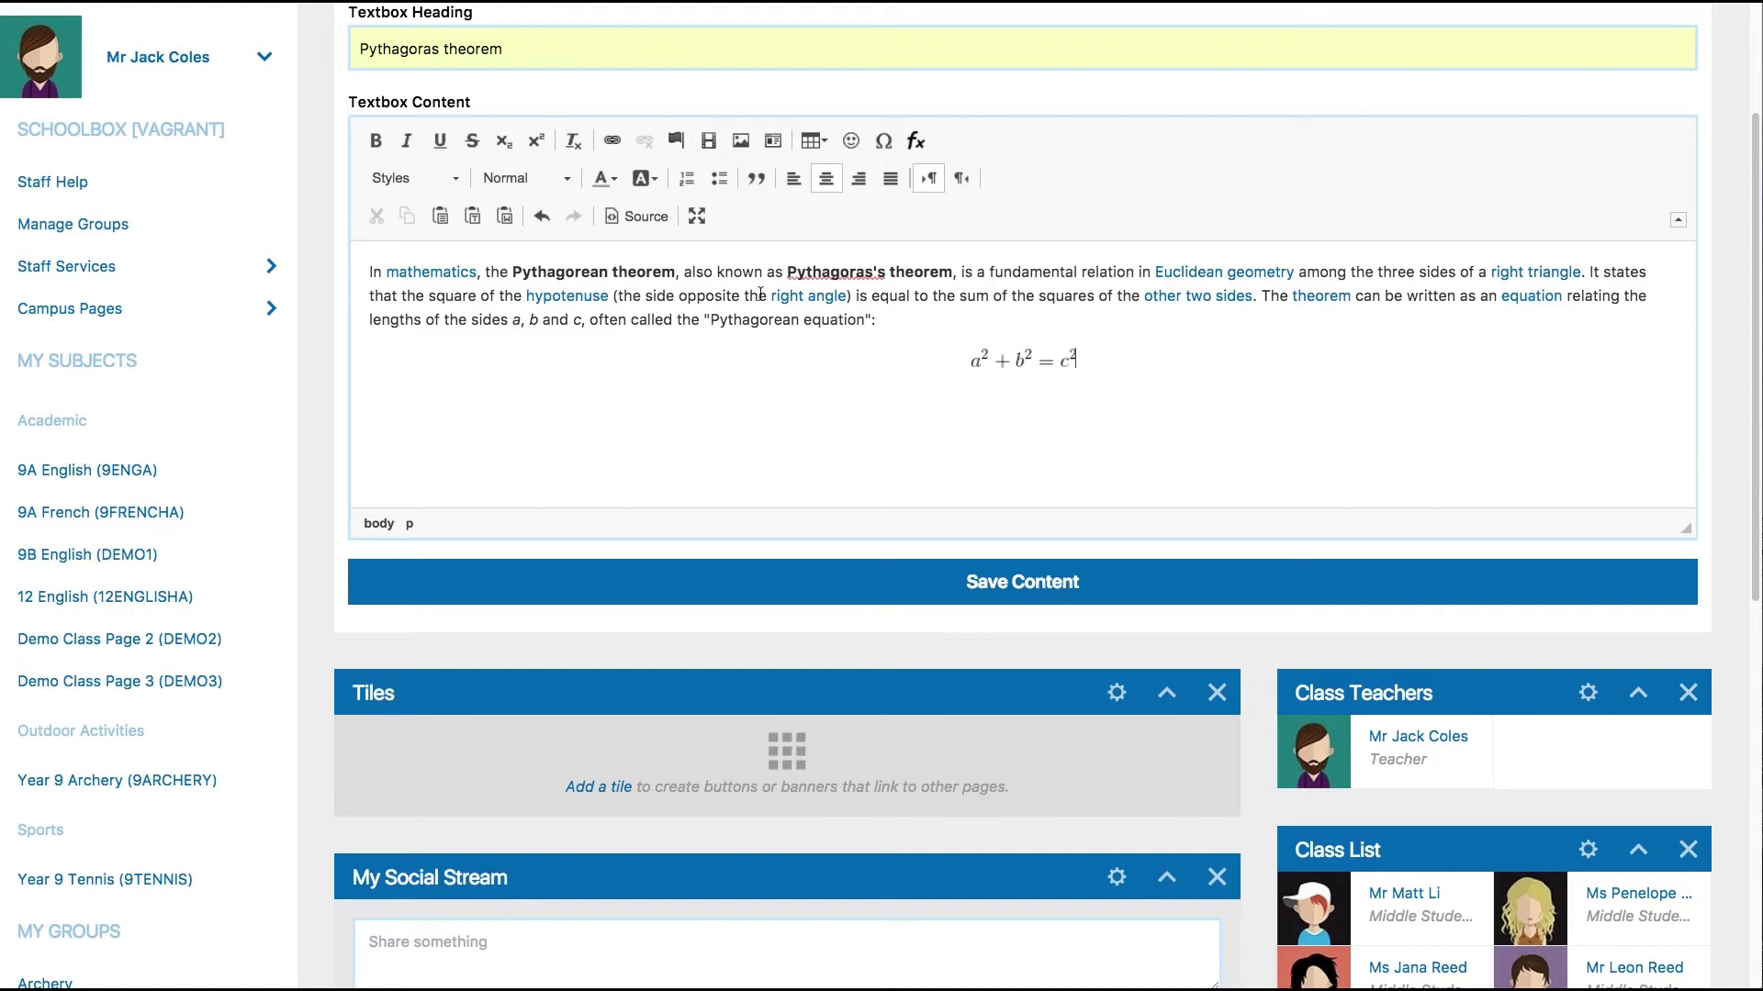
Maximize the text editor and open the Embed Resource dialog for an image
{"action": "left_click", "coordinate": [698, 217]}
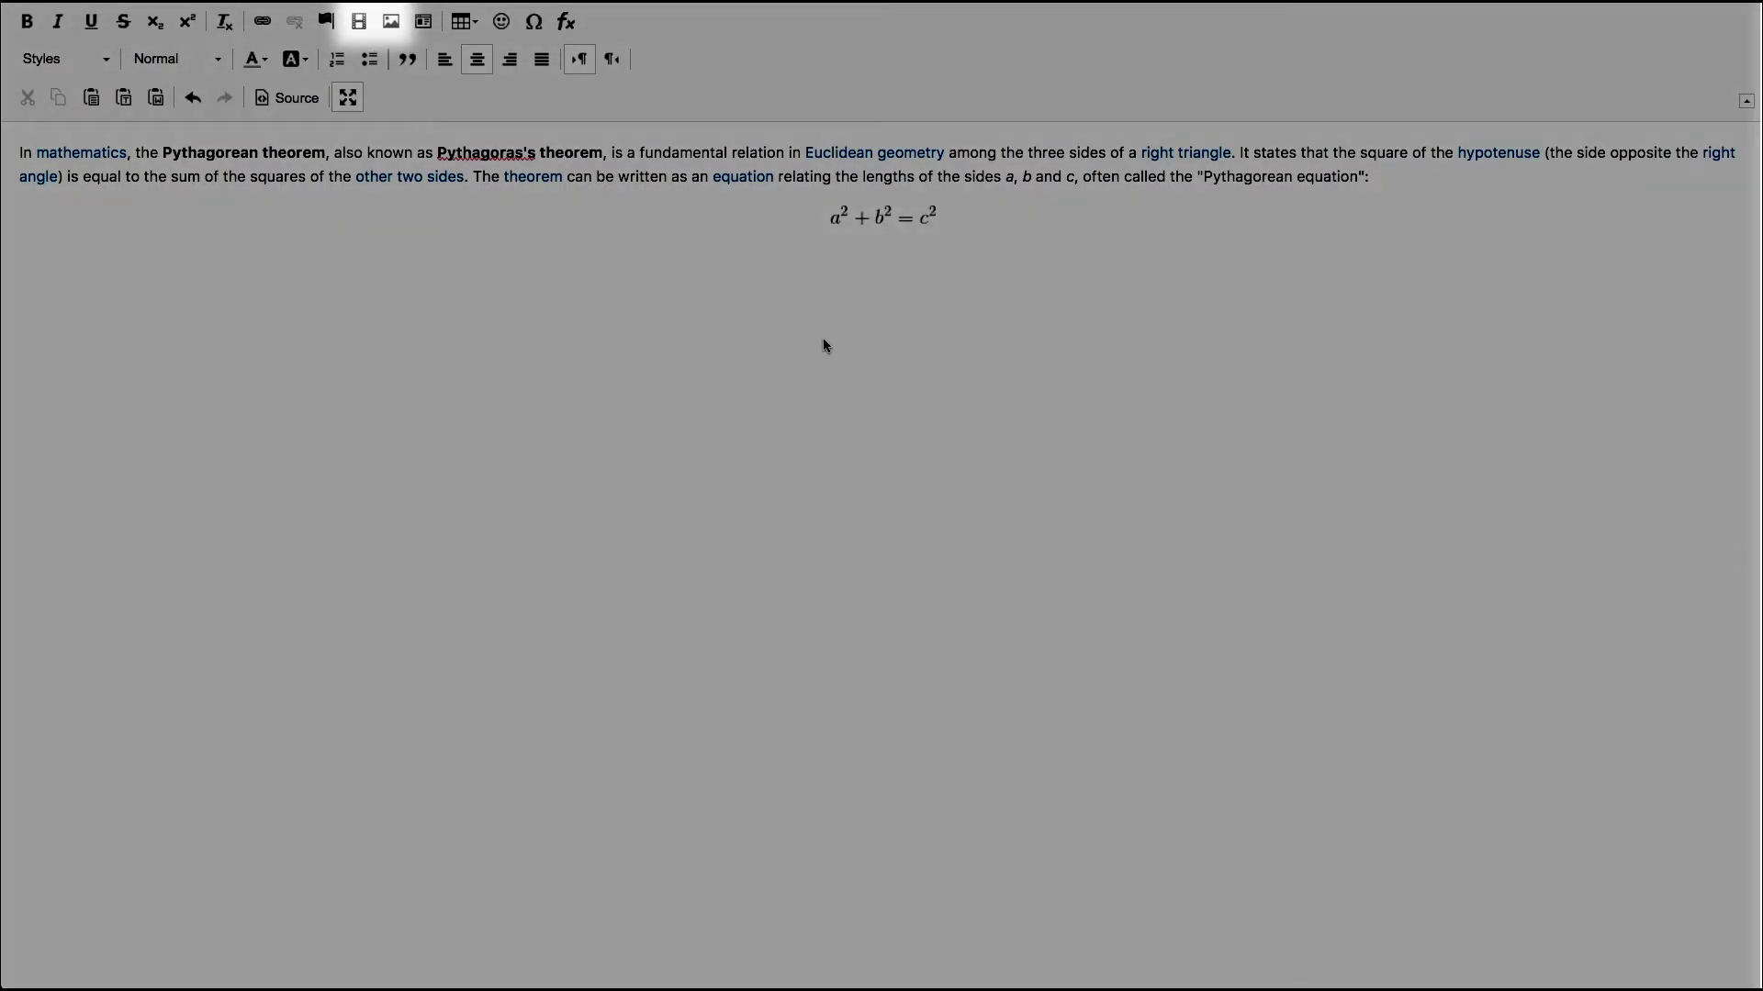
{"action": "left_click", "coordinate": [391, 21]}
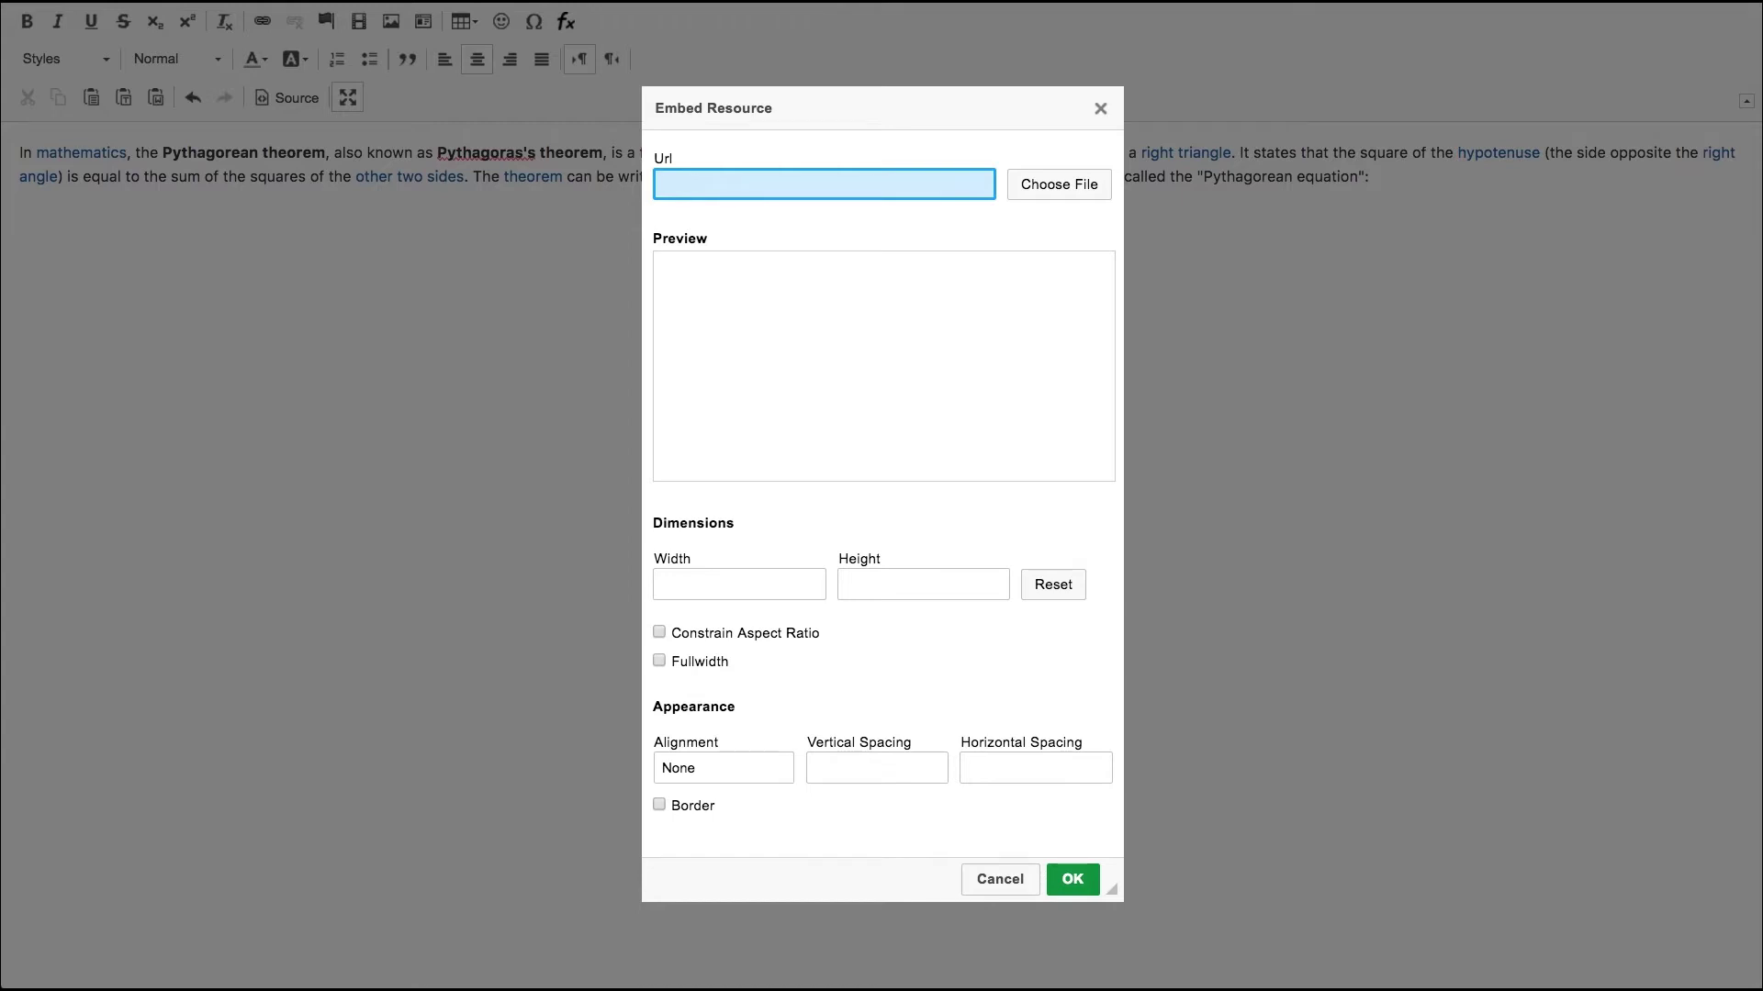
Upload pythag.png and insert it centred with a border
{"action": "left_click", "coordinate": [1062, 188]}
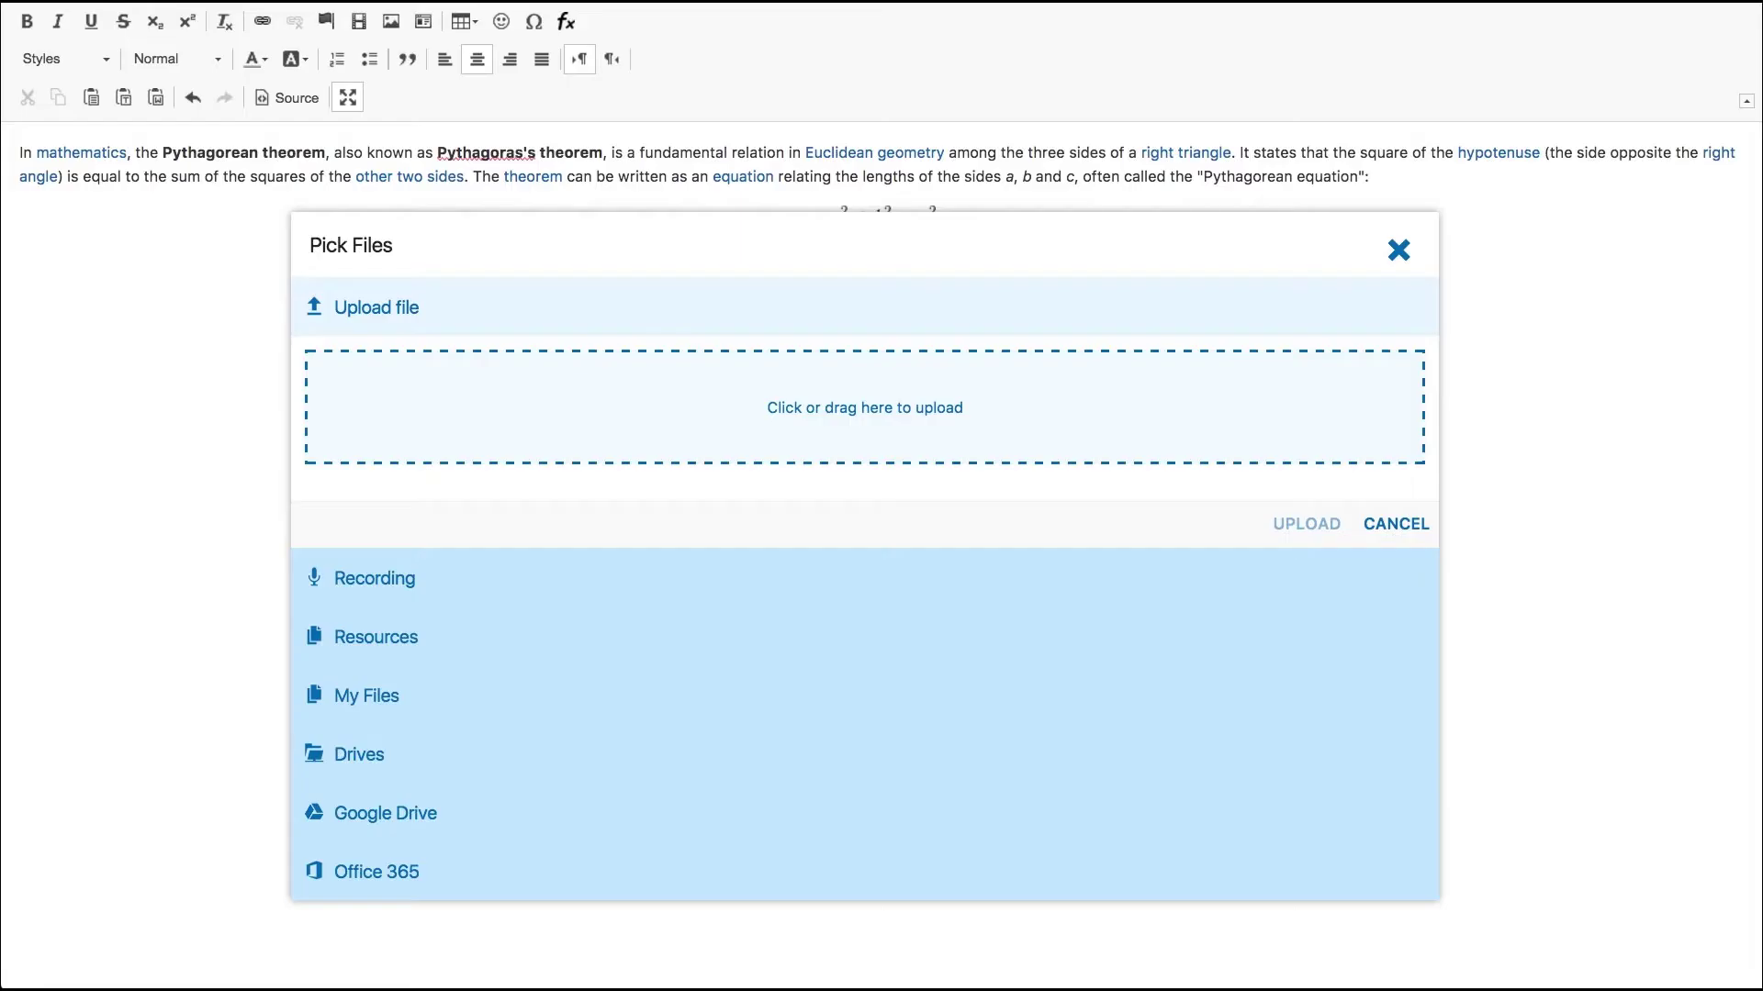
{"action": "left_click_drag", "start_coordinate": [1744, 432], "coordinate": [888, 424]}
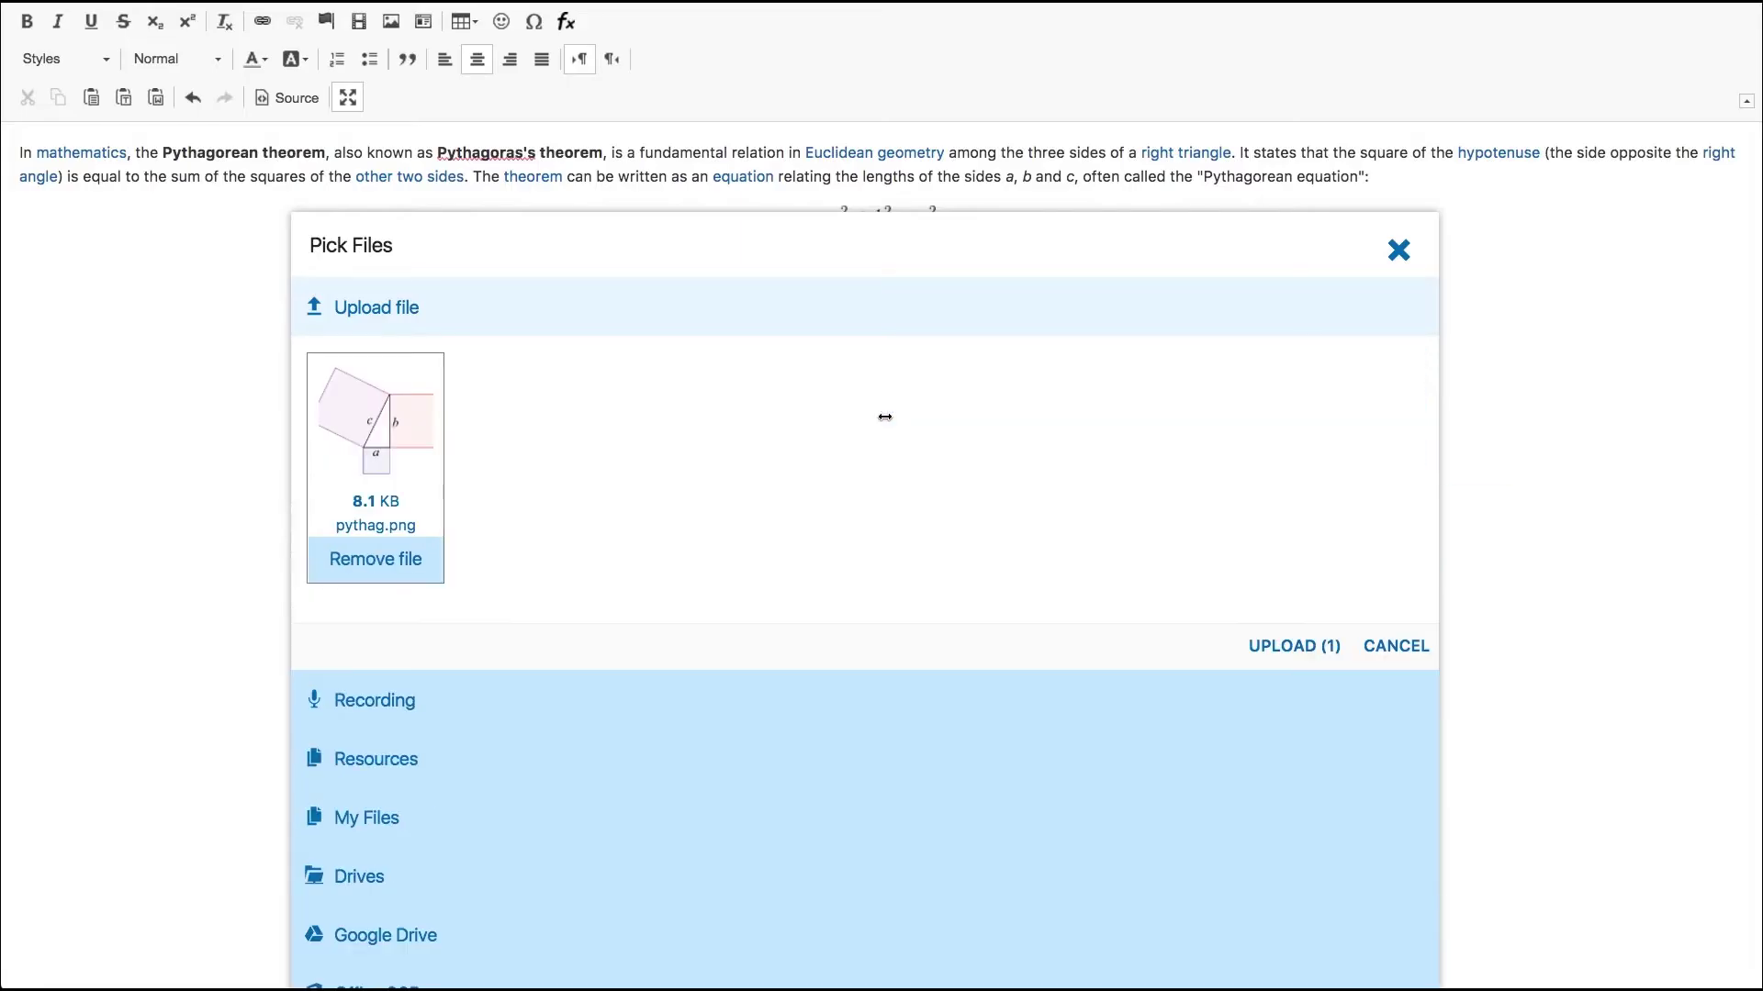
{"action": "left_click", "coordinate": [1285, 653]}
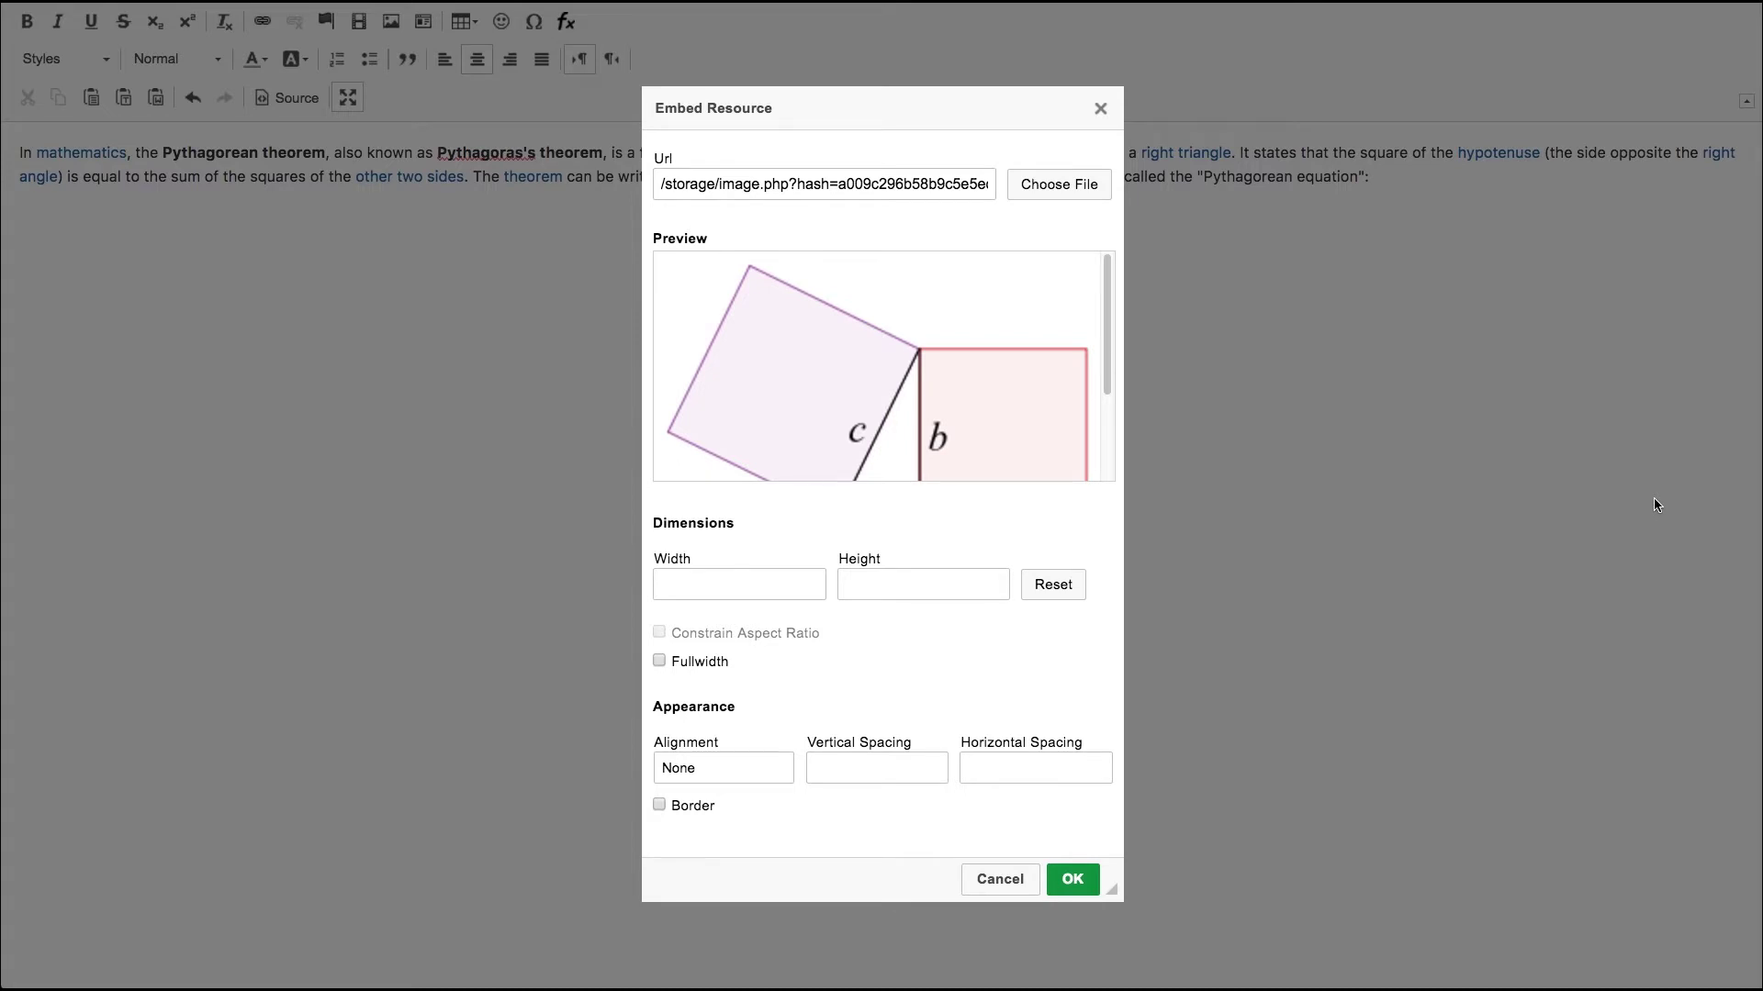
{"action": "left_click", "coordinate": [725, 762]}
{"action": "left_click", "coordinate": [709, 807]}
{"action": "left_click", "coordinate": [660, 805]}
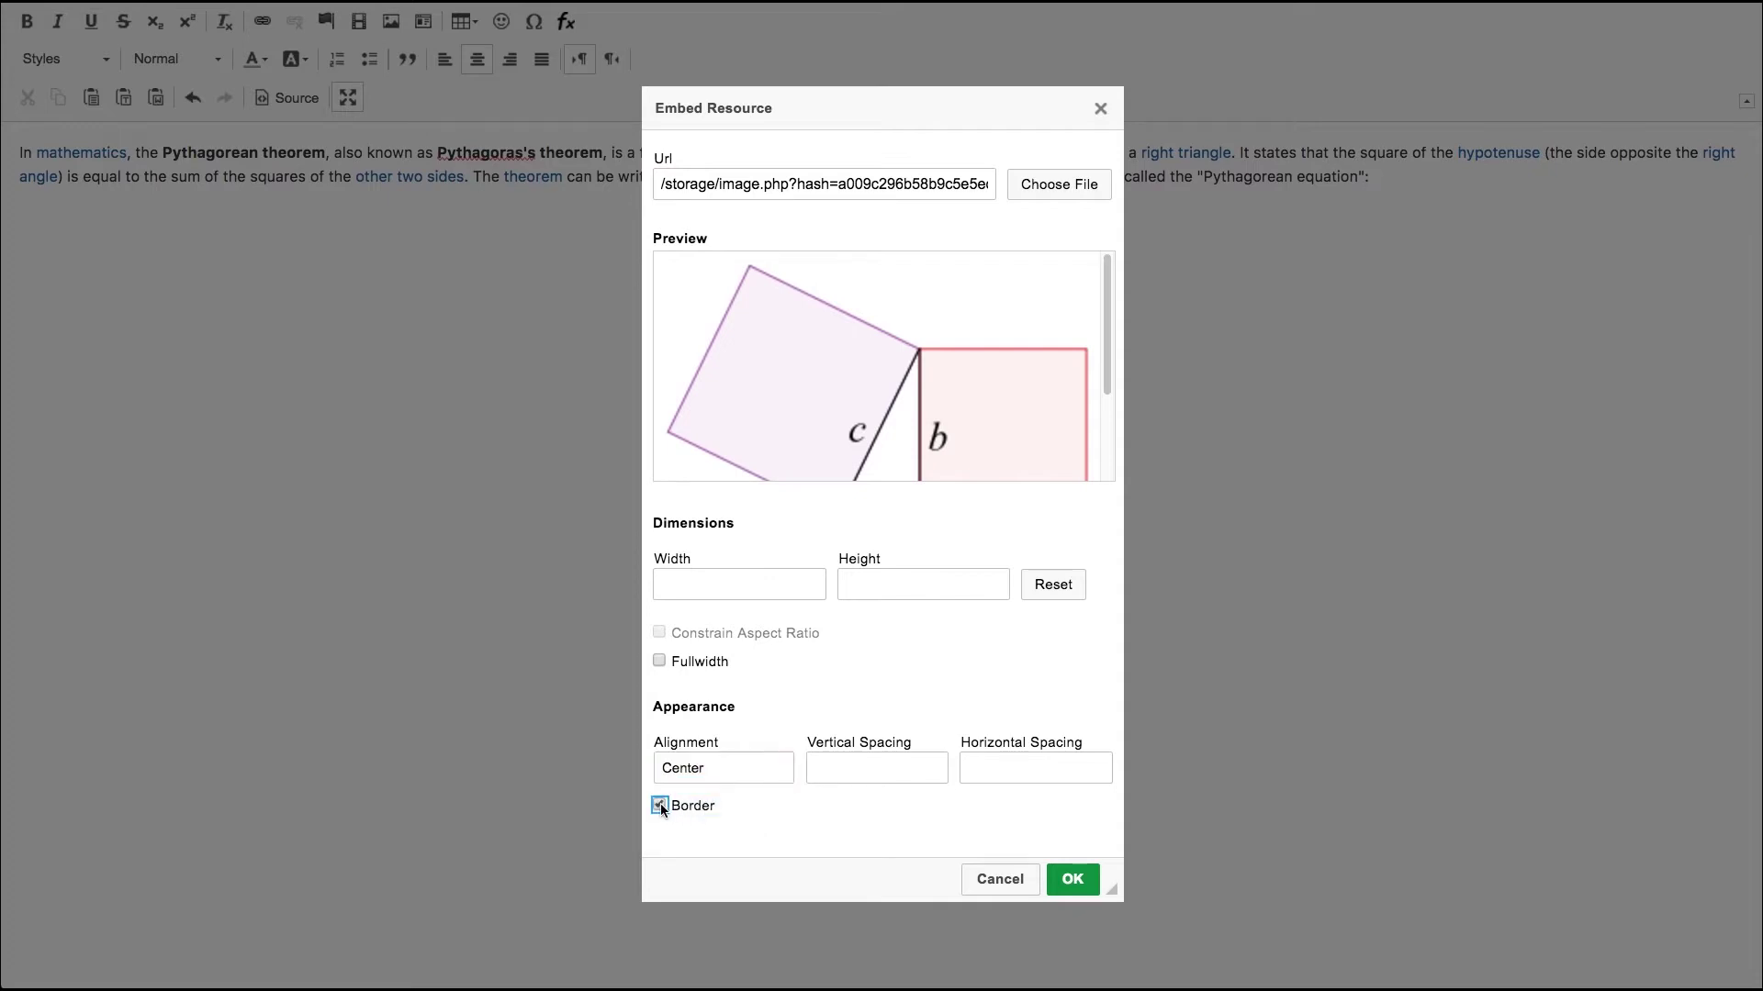
{"action": "left_click", "coordinate": [1057, 878]}
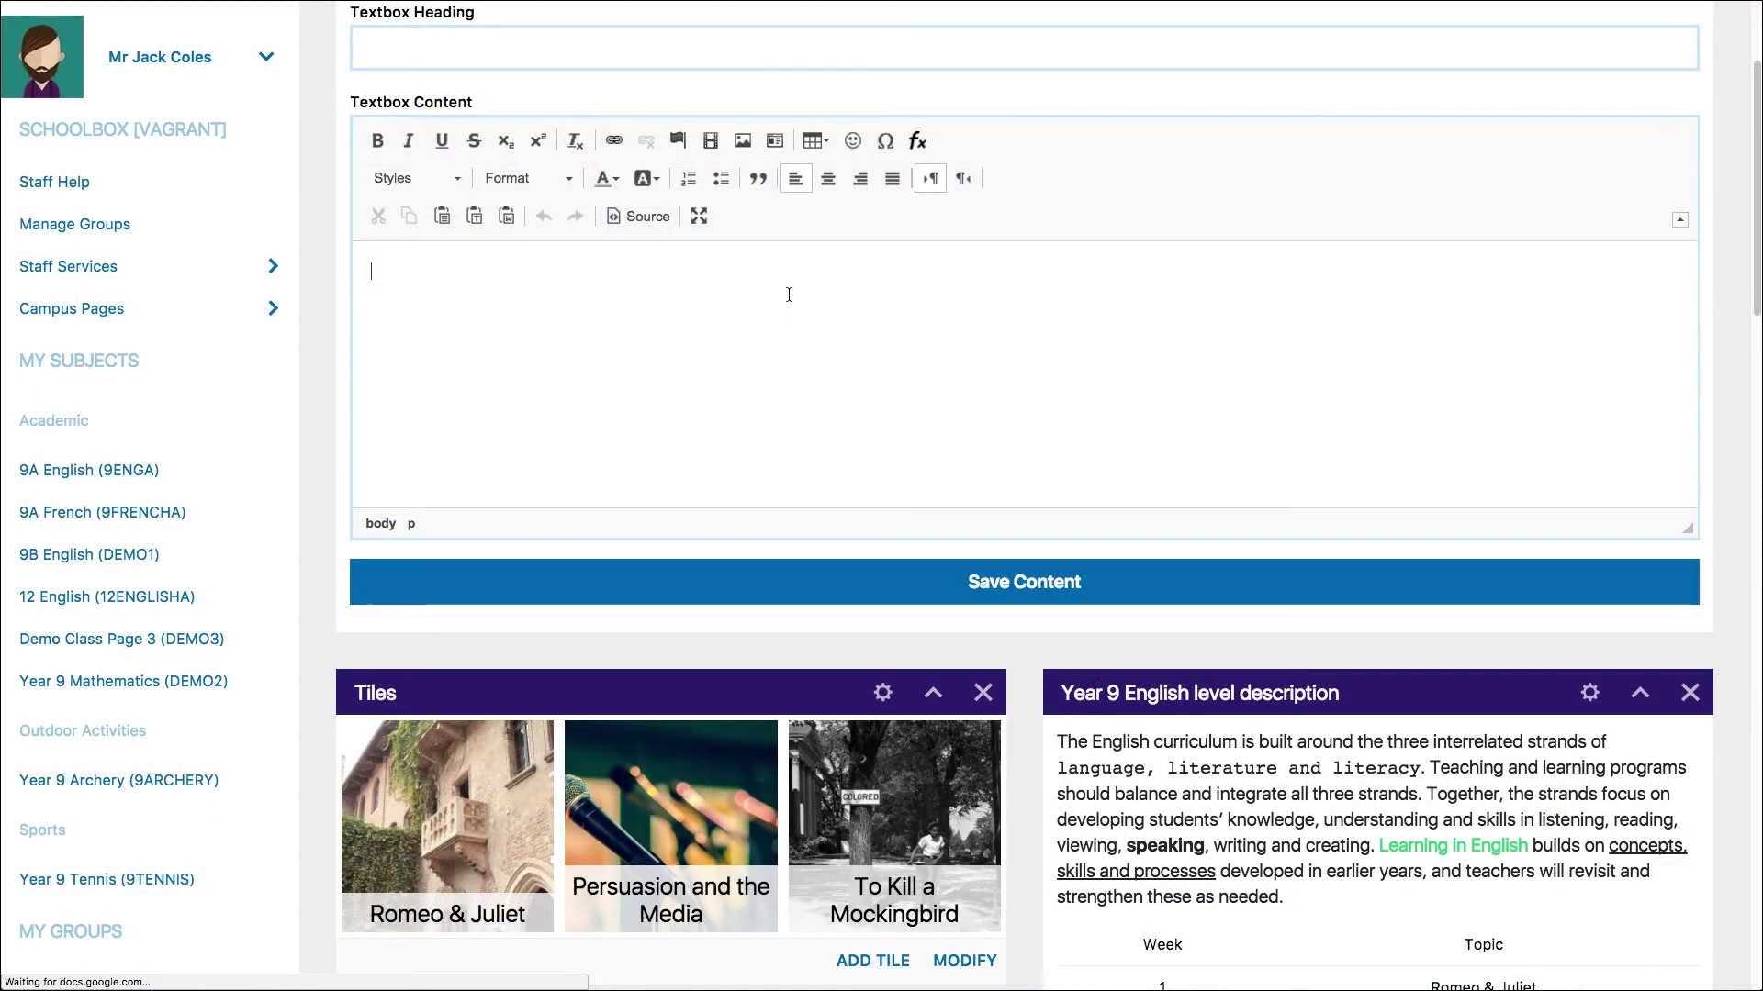
Embed the ThingLink Globe Theatre video as a bordered iframe and save the text box
{"action": "key", "text": "super+v"}
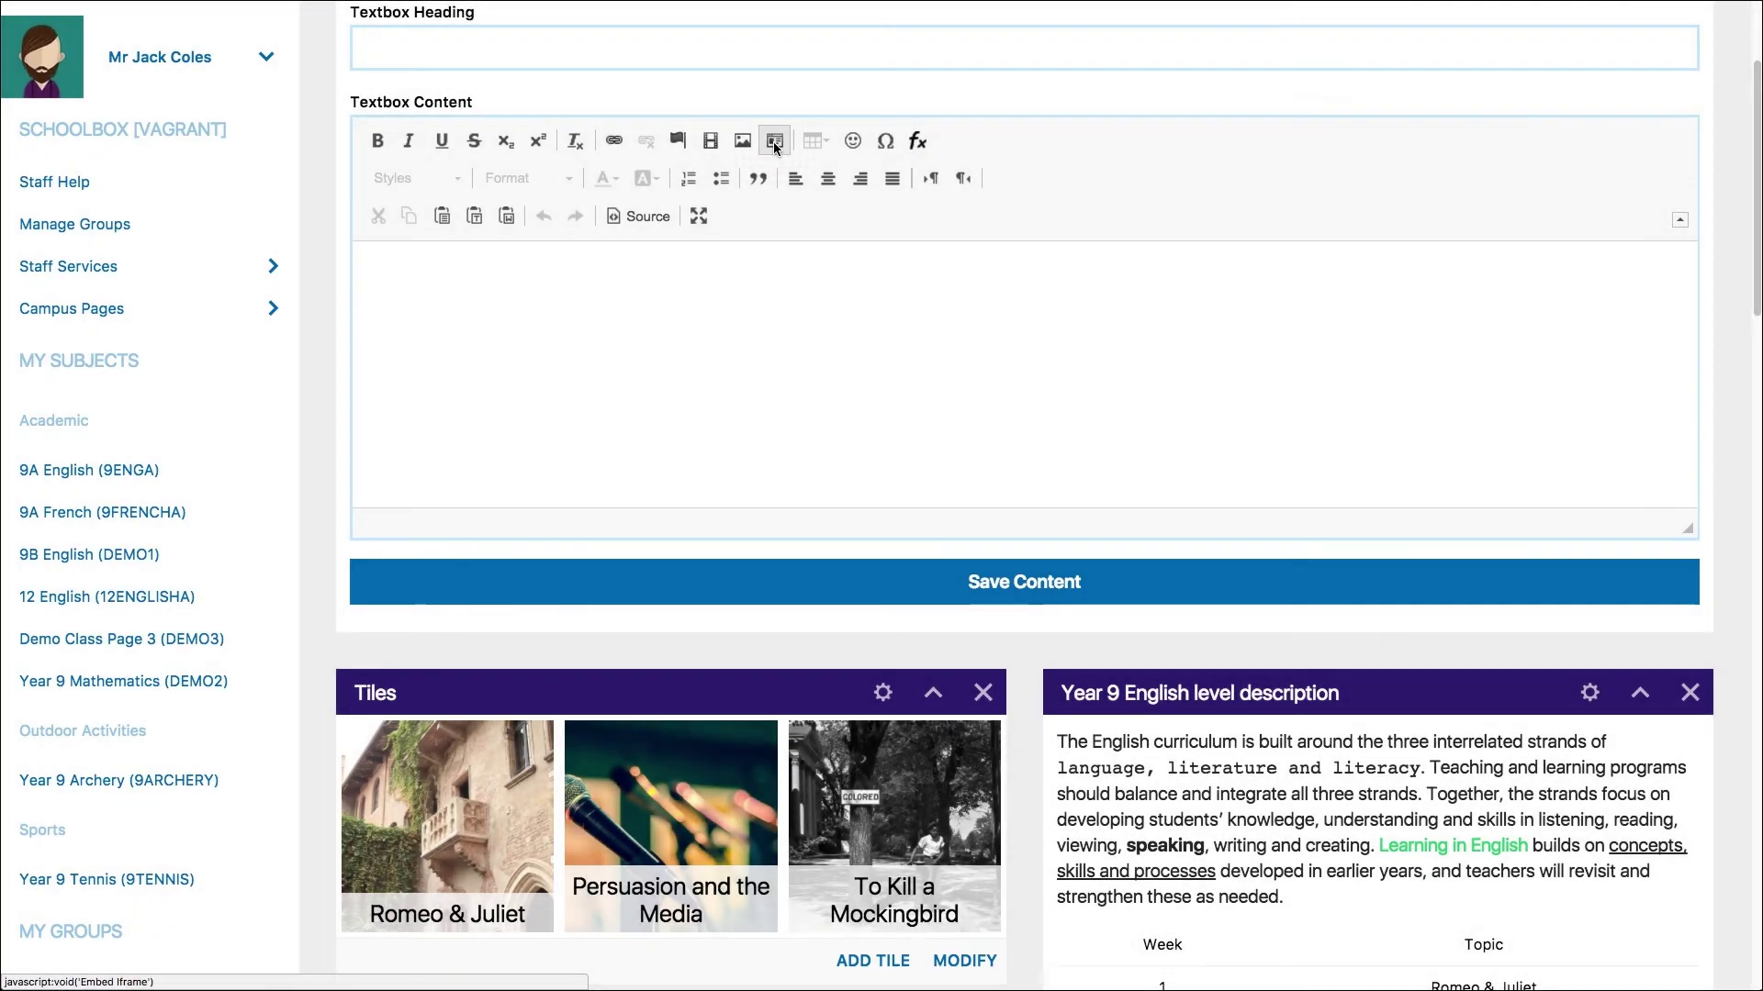
{"action": "left_click", "coordinate": [774, 142]}
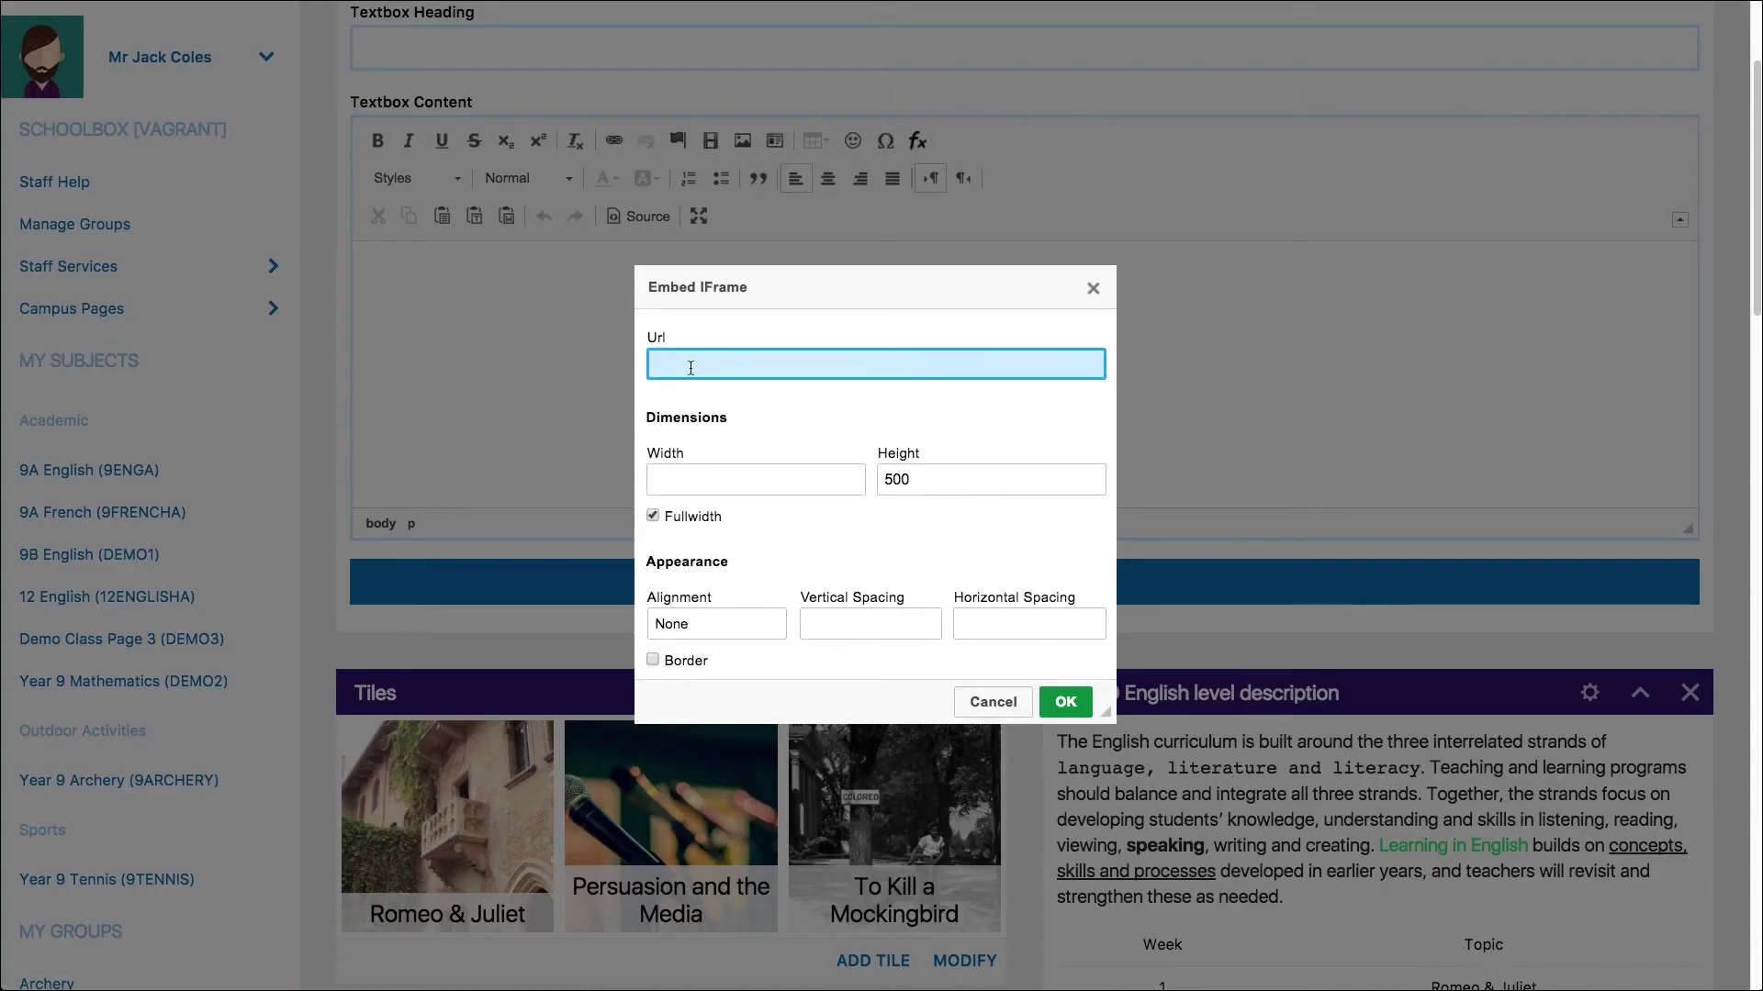
{"action": "key", "text": "ctrl+v"}
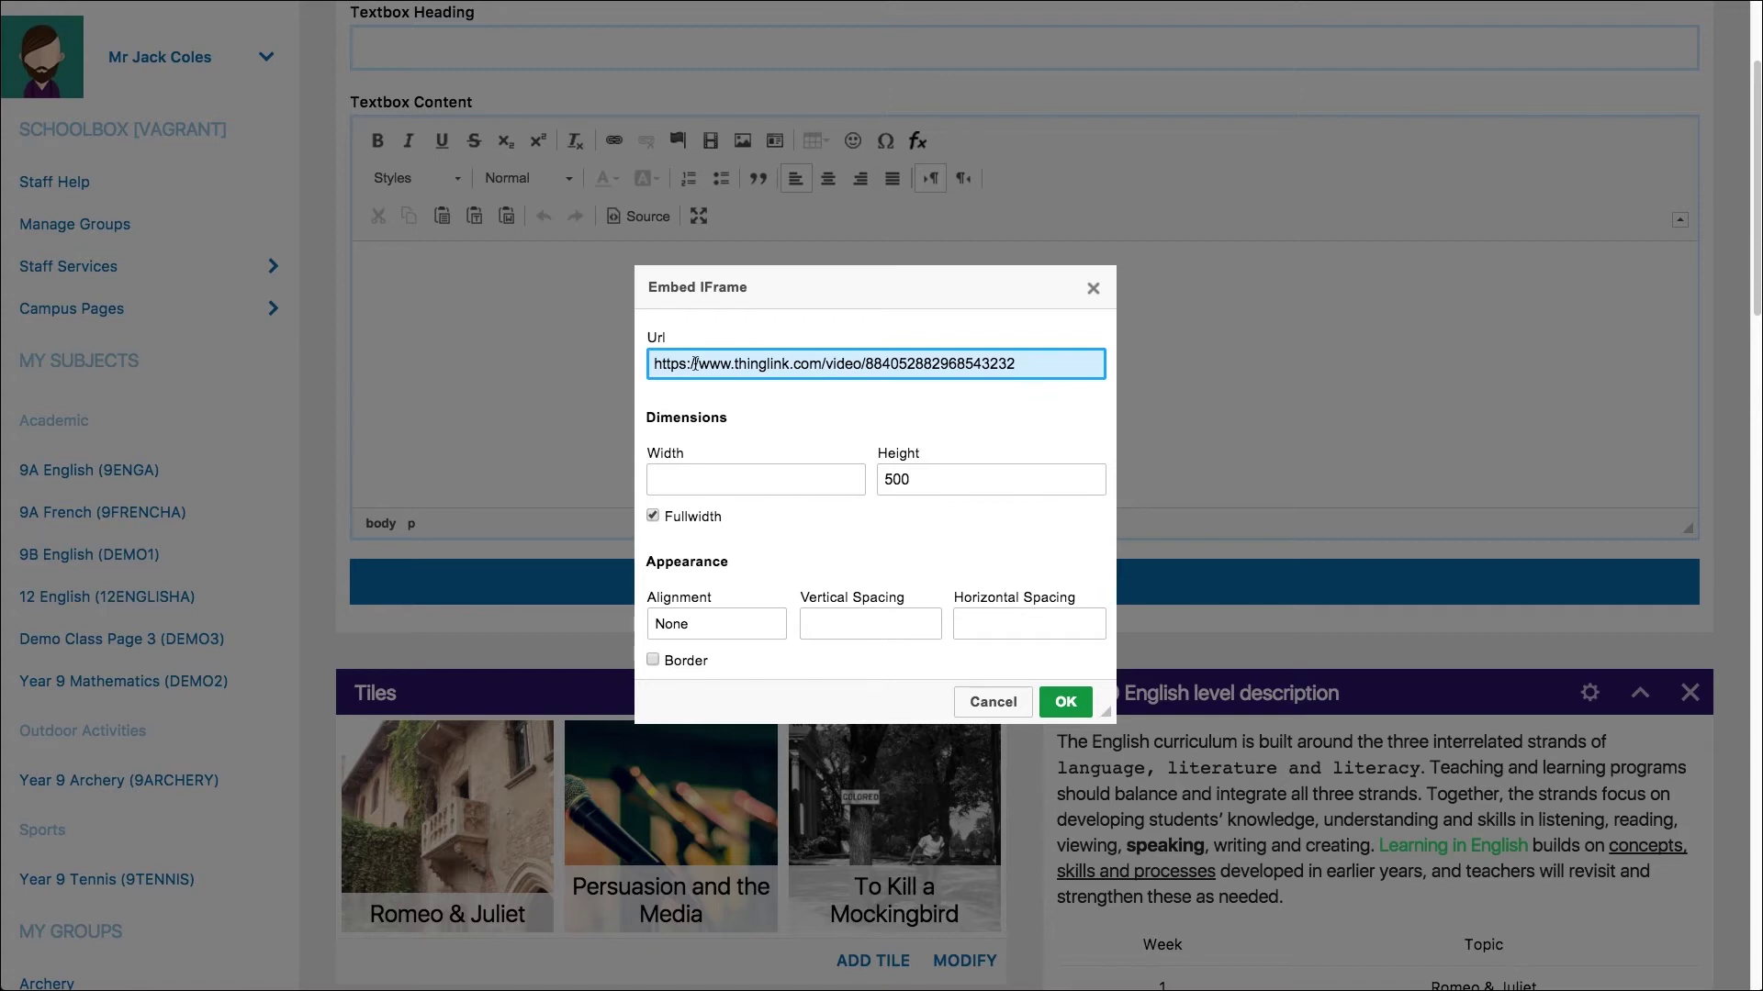
{"action": "left_click", "coordinate": [652, 661]}
{"action": "left_click", "coordinate": [1065, 702]}
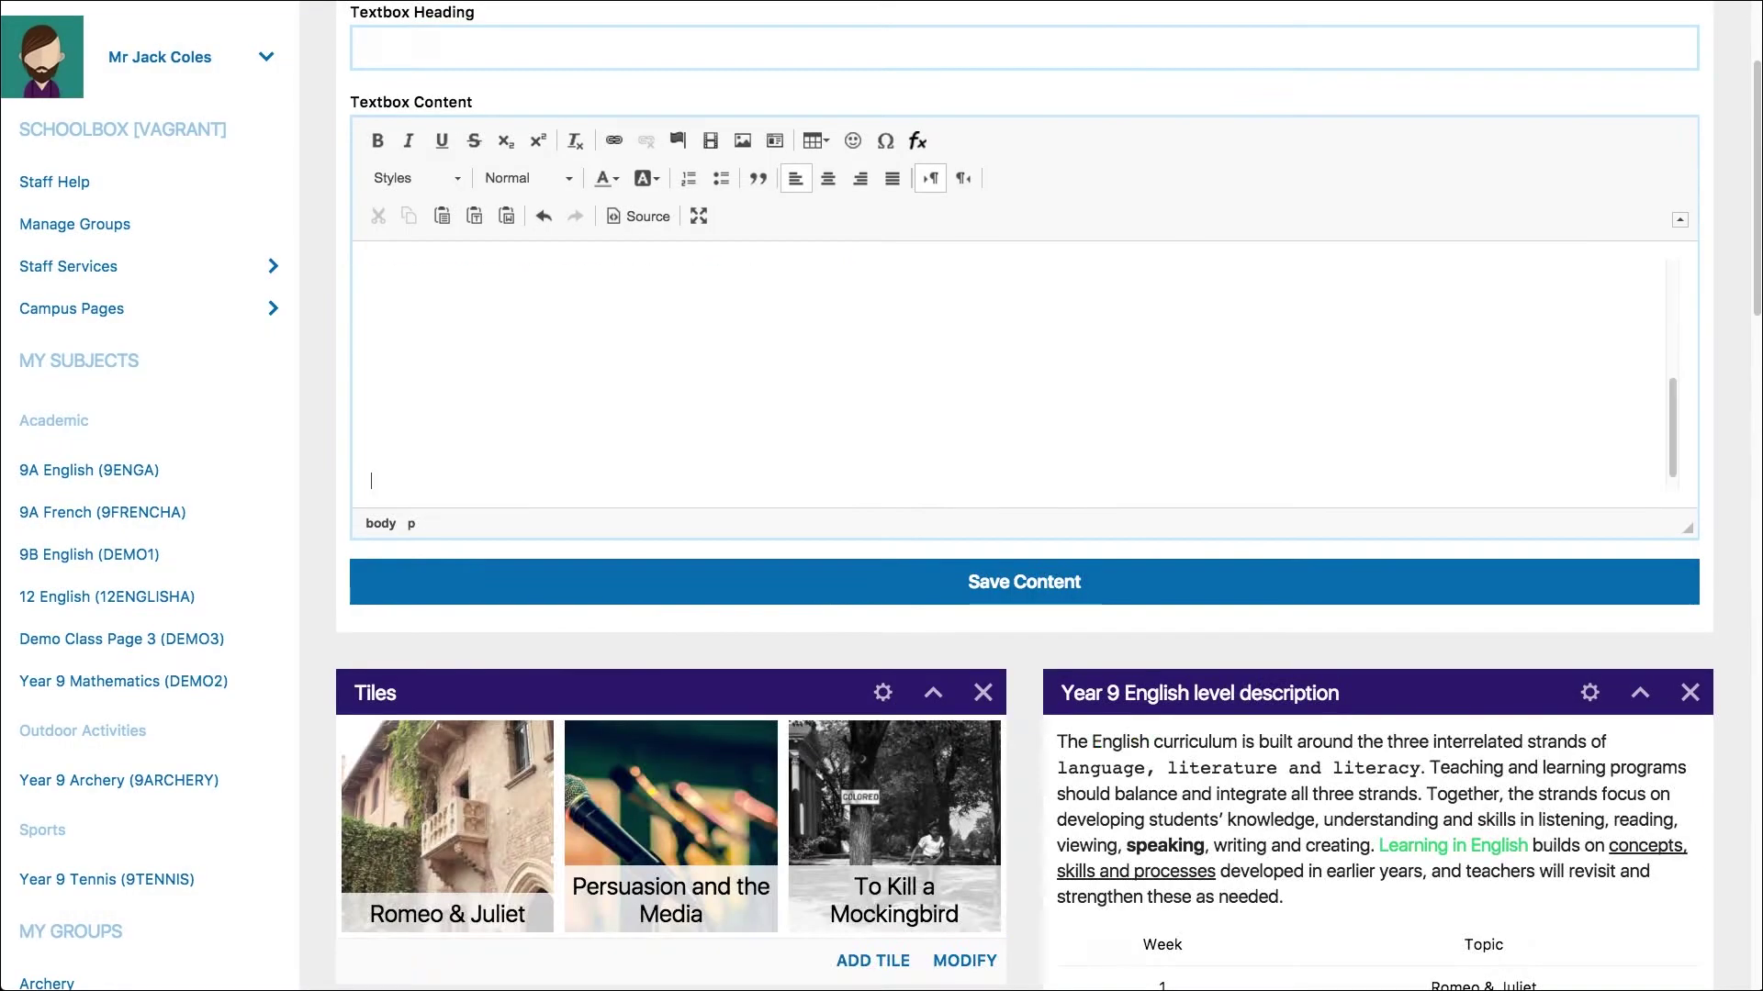
{"action": "left_click", "coordinate": [1019, 848]}
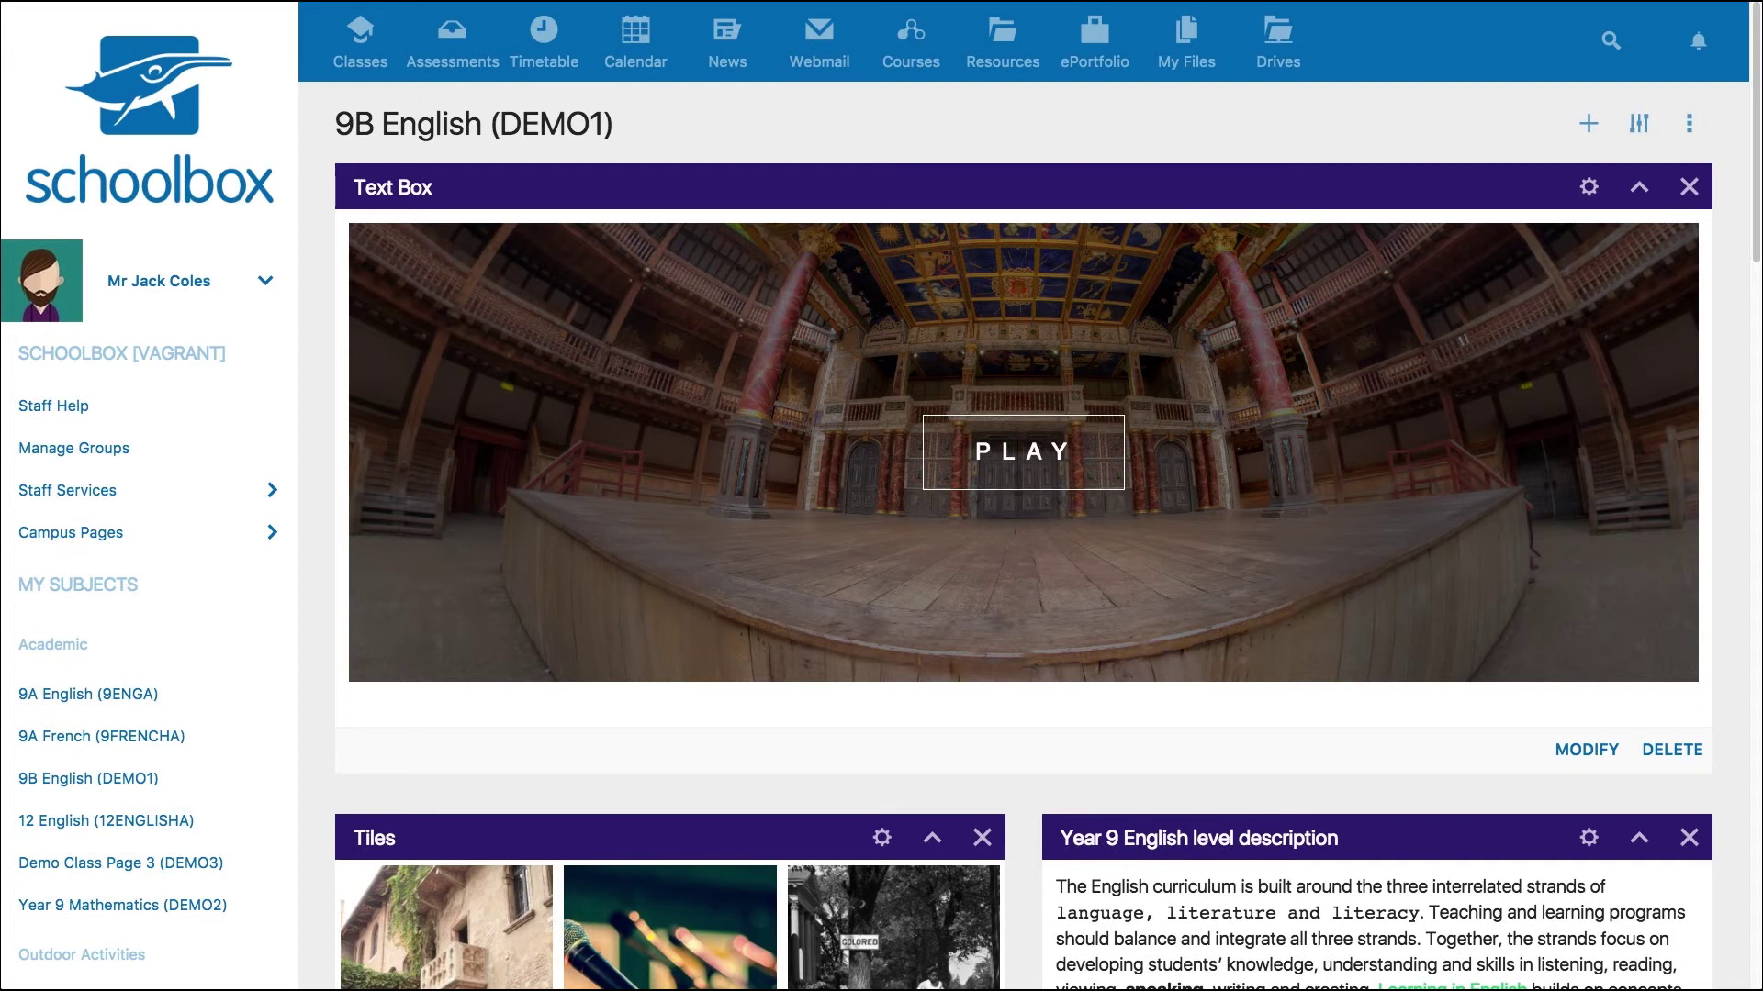
Scroll through the class page's text boxes
{"action": "left_click_drag", "start_coordinate": [1755, 31], "coordinate": [1755, 382]}
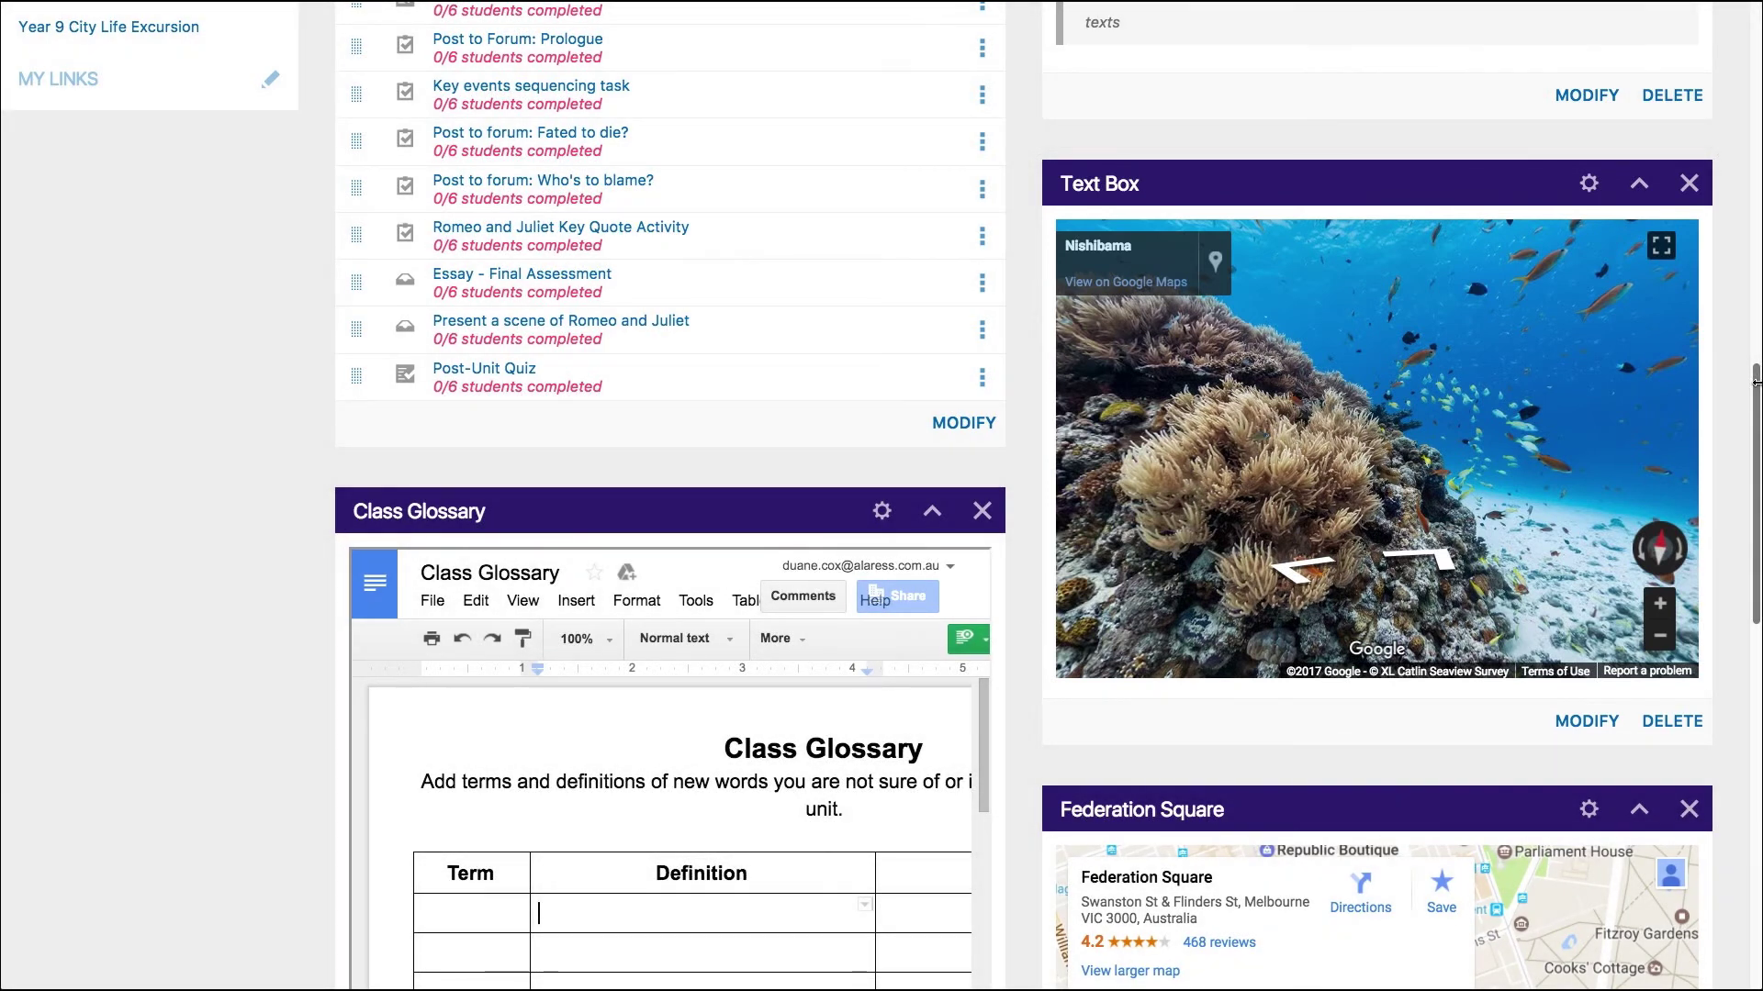
{"action": "scroll", "coordinate": [1755, 394], "scroll_direction": "down", "scroll_amount": 1}
{"action": "left_click_drag", "start_coordinate": [1755, 401], "coordinate": [1758, 517]}
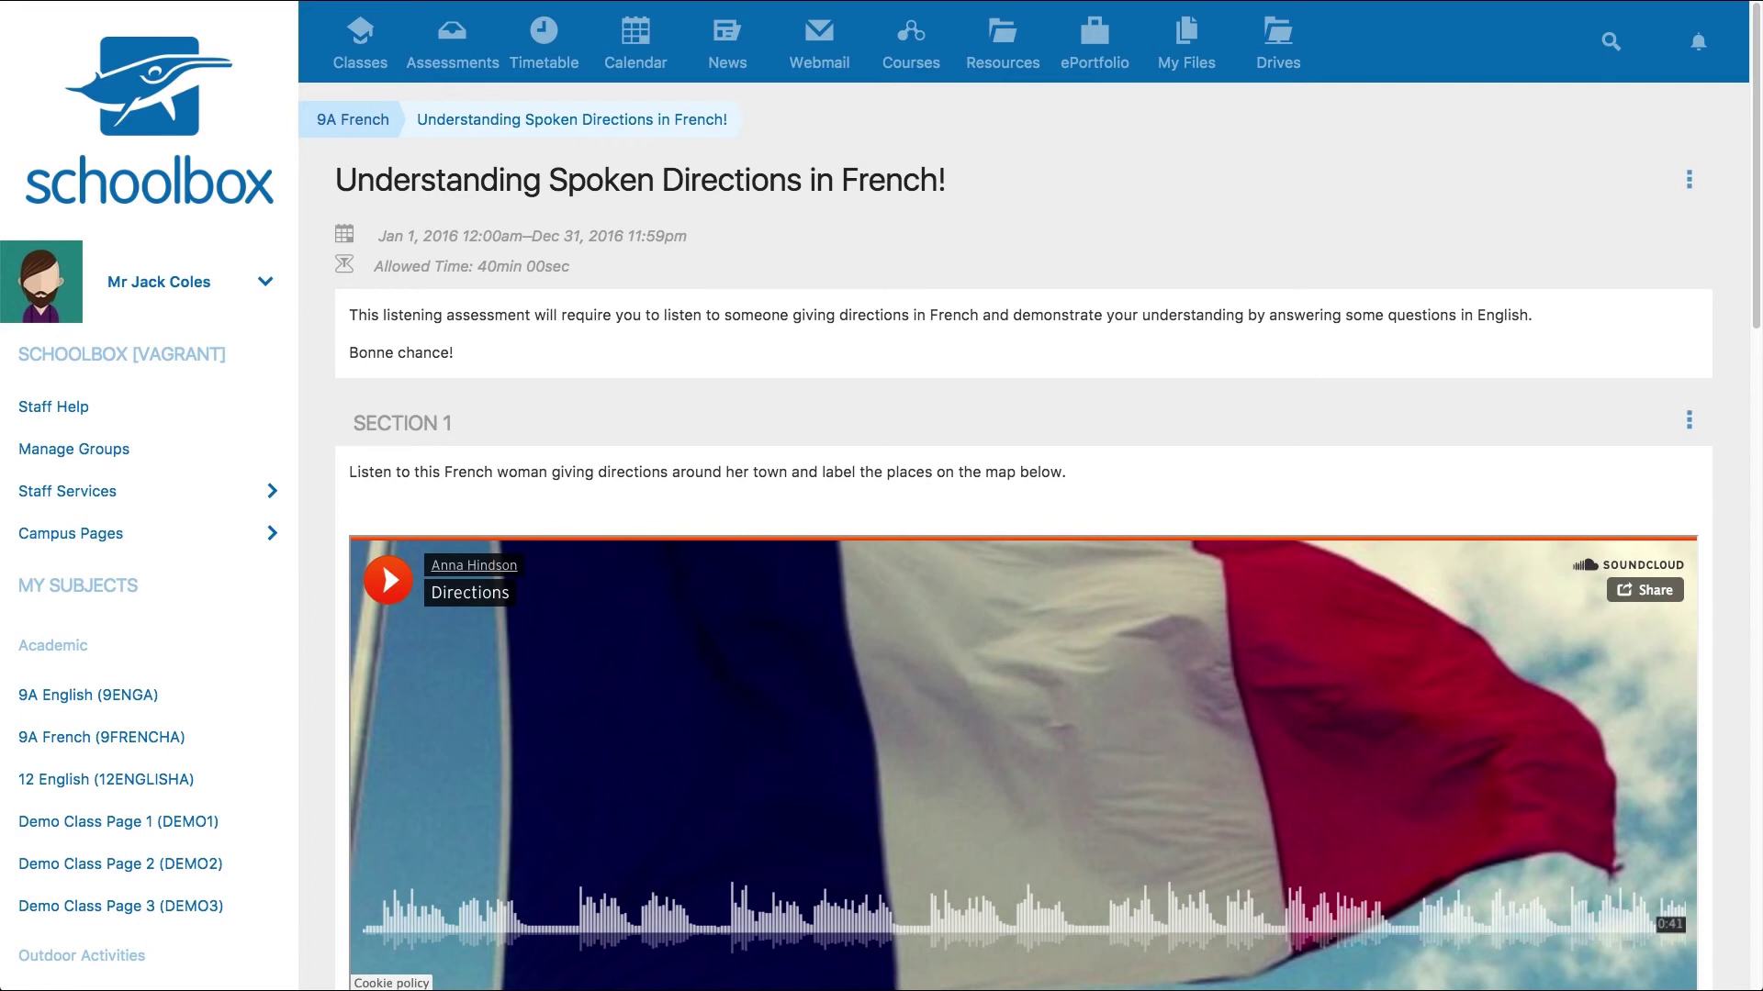
Scroll through the Year 12 English News feed
{"action": "mouse_move", "coordinate": [1758, 31]}
{"action": "left_mouse_down"}
{"action": "mouse_move", "coordinate": [1753, 349]}
{"action": "mouse_move", "coordinate": [1757, 27]}
{"action": "left_mouse_up"}
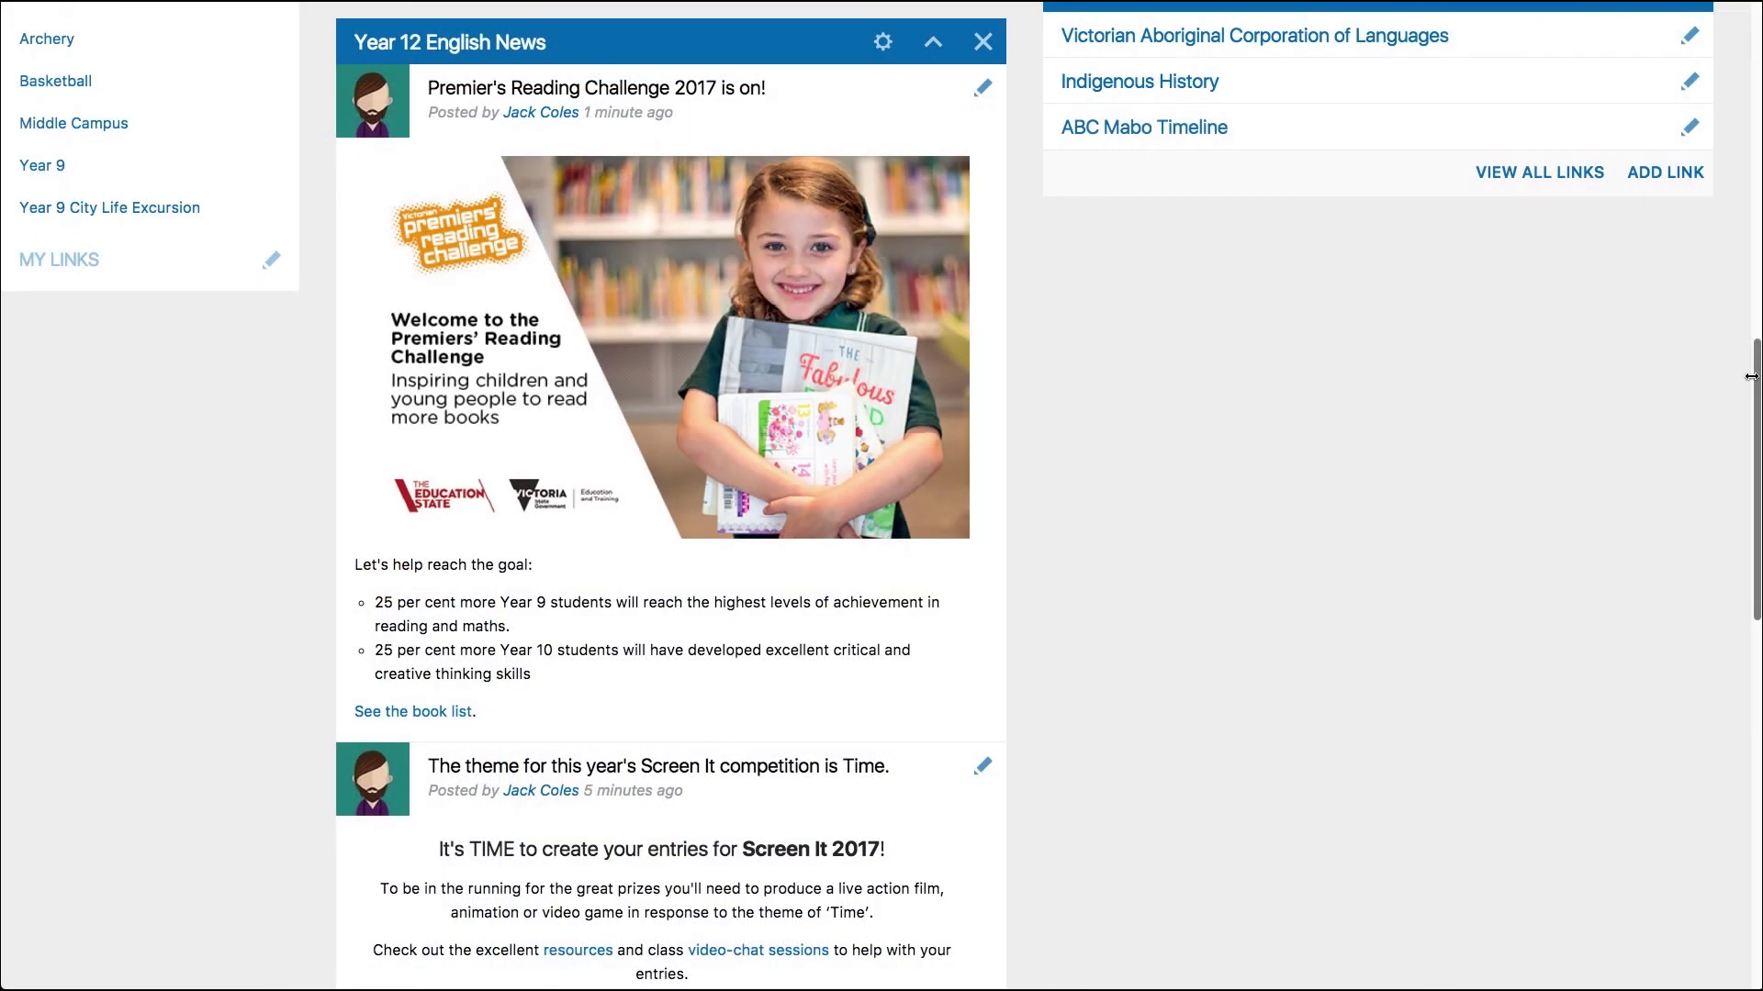
{"action": "left_click_drag", "start_coordinate": [1750, 377], "coordinate": [1745, 586]}
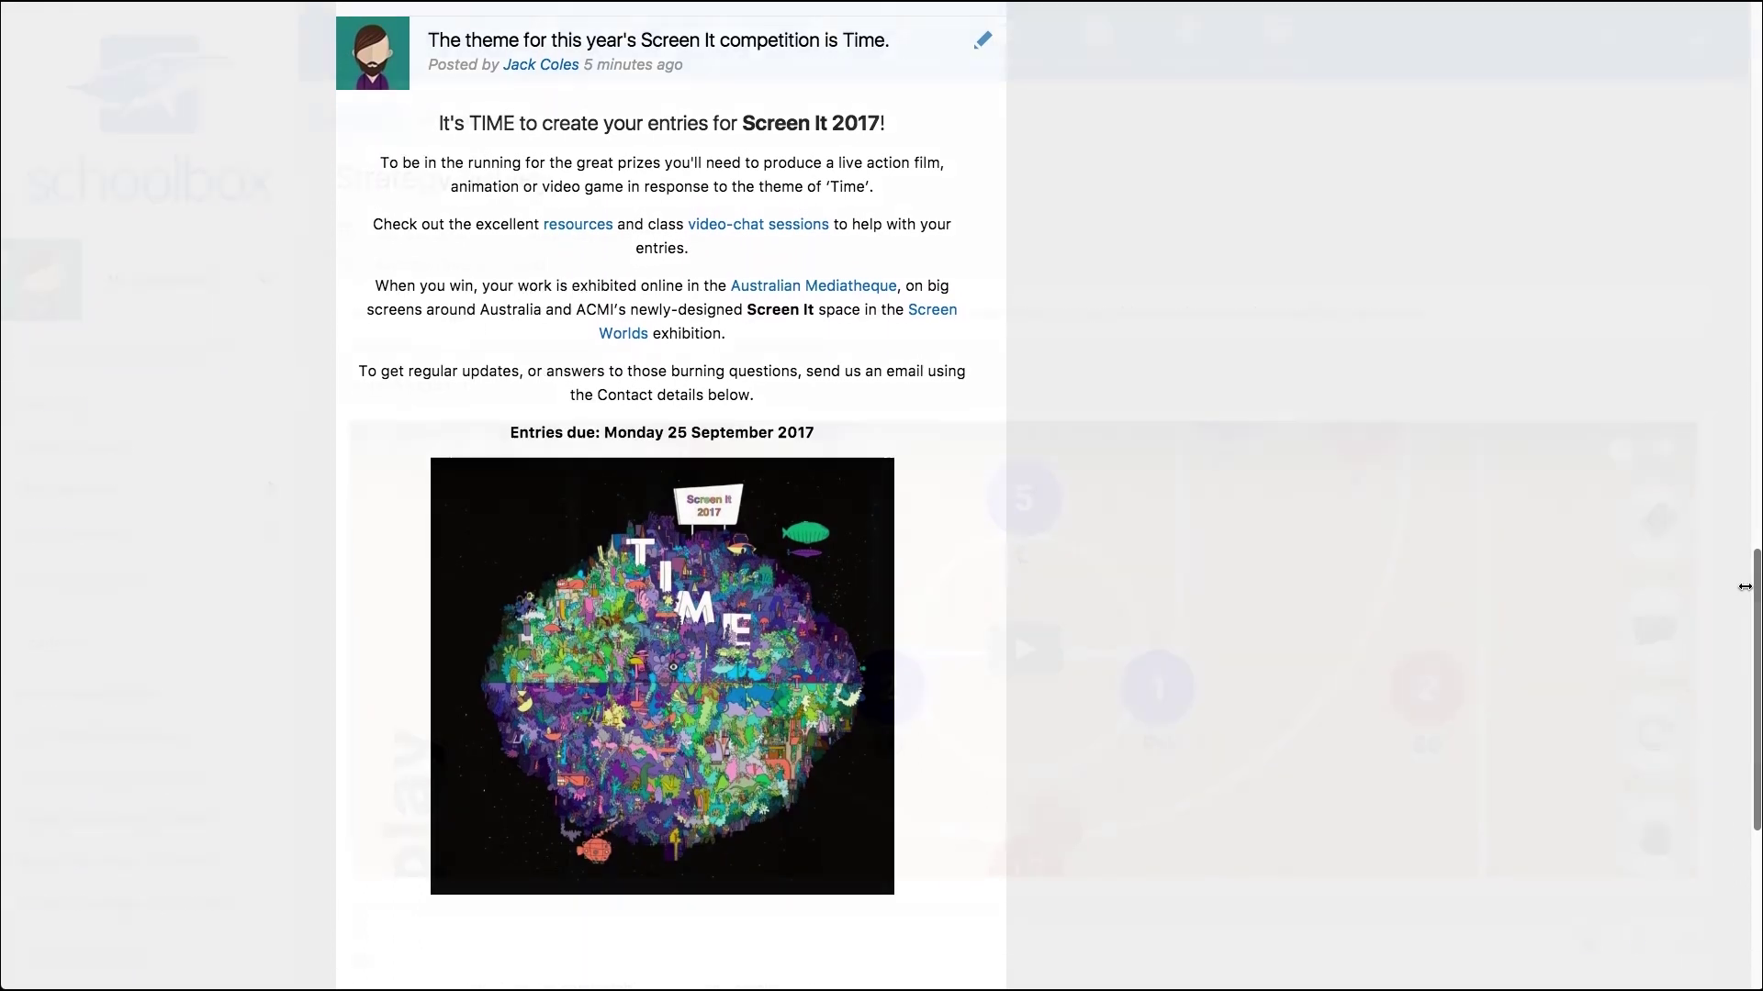